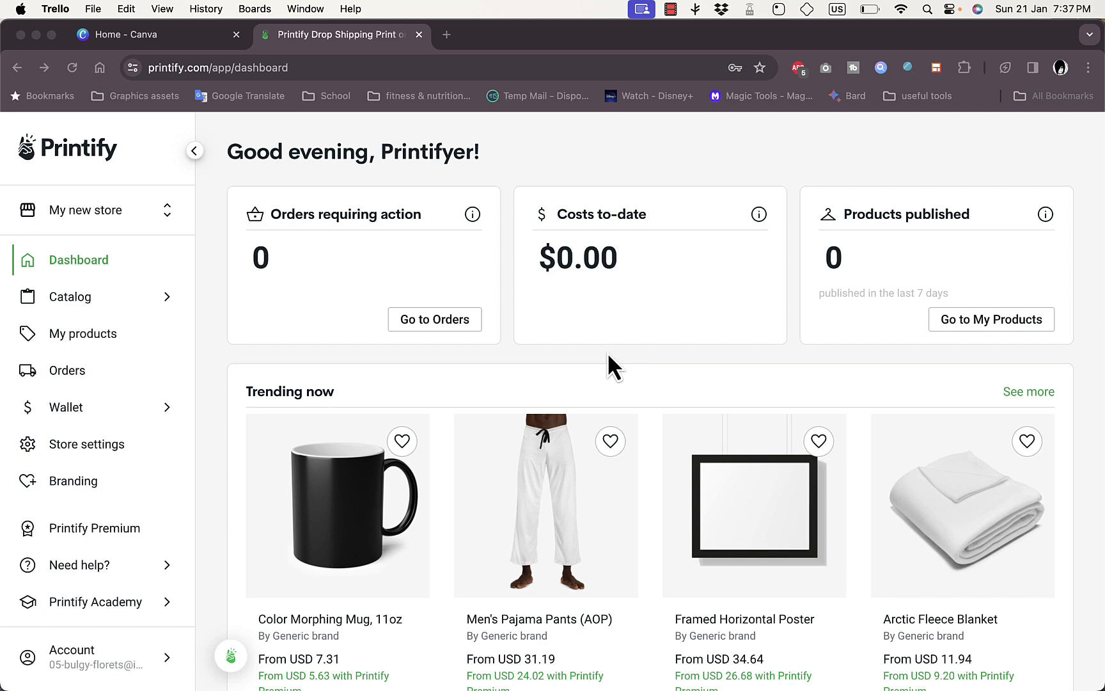
scroll(609, 358, "down", 6)
scroll(608, 356, "up", 4)
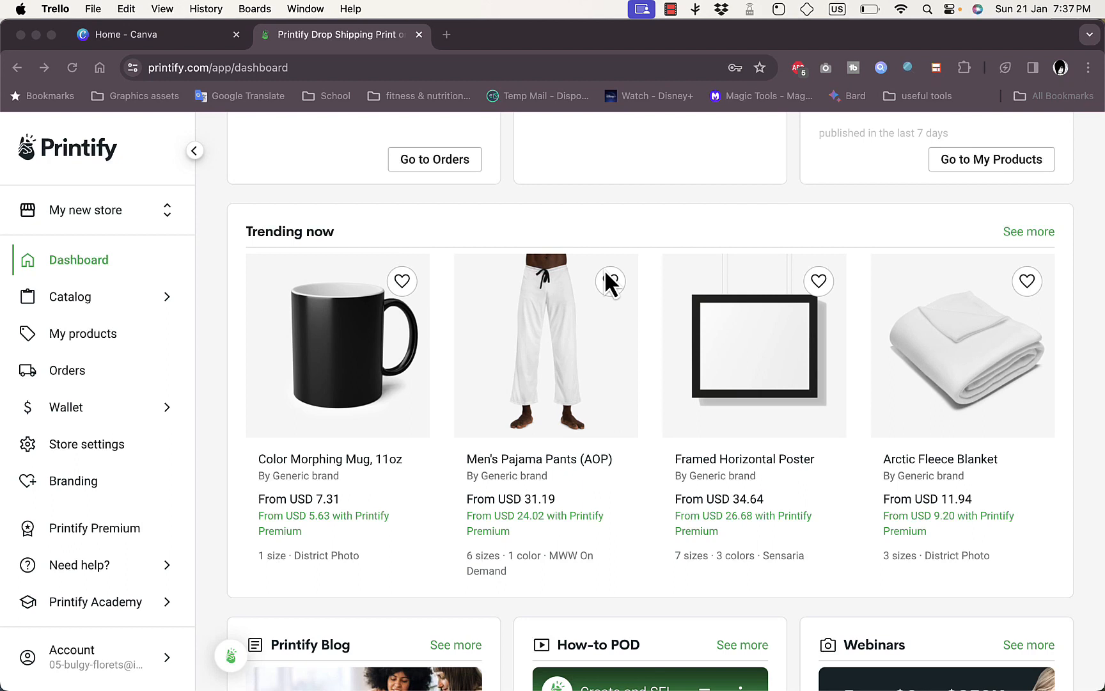
left_click(594, 215)
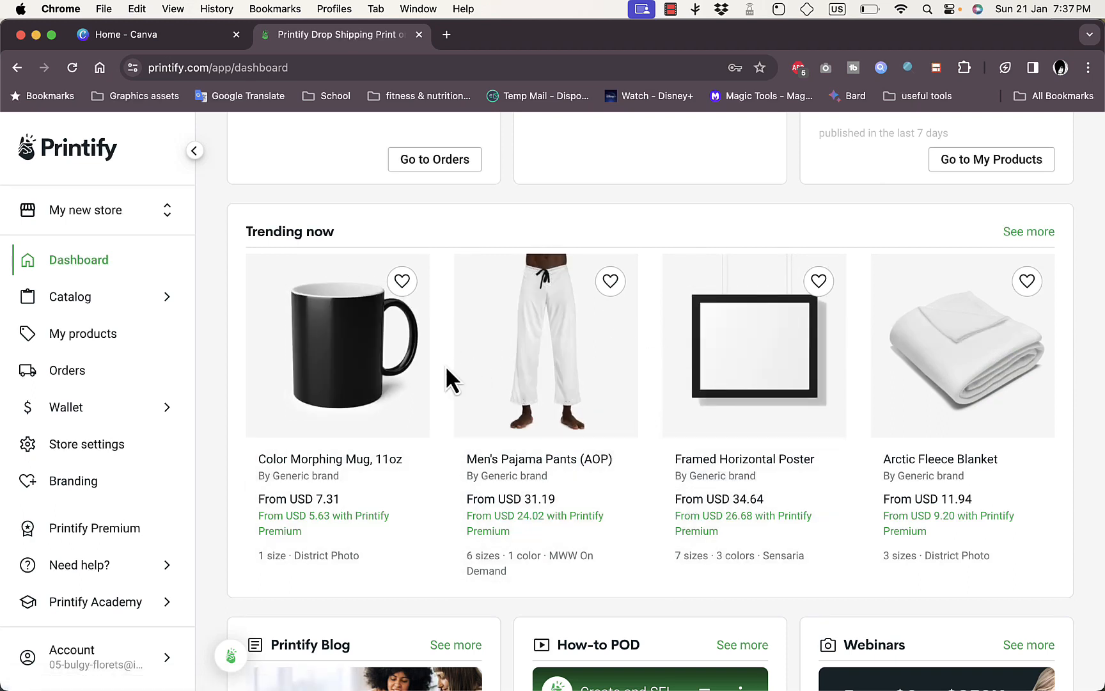
Step: Open the men's T-shirts category in the Printify catalog and look over the available products and filters
left_click(114, 298)
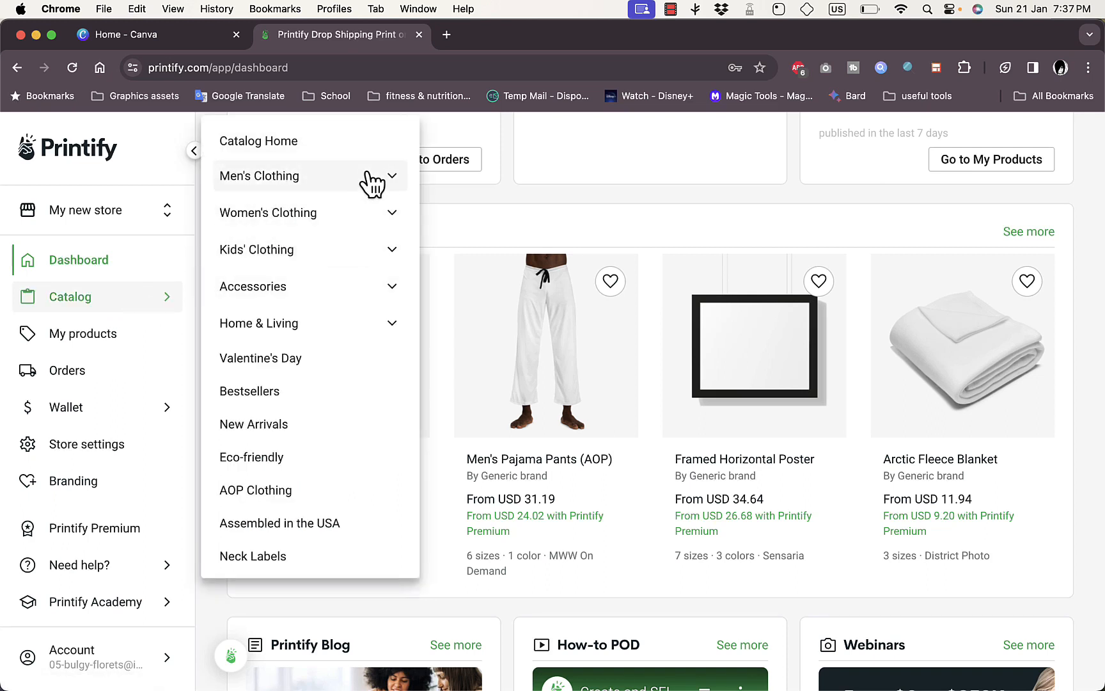
left_click(386, 179)
left_click(260, 241)
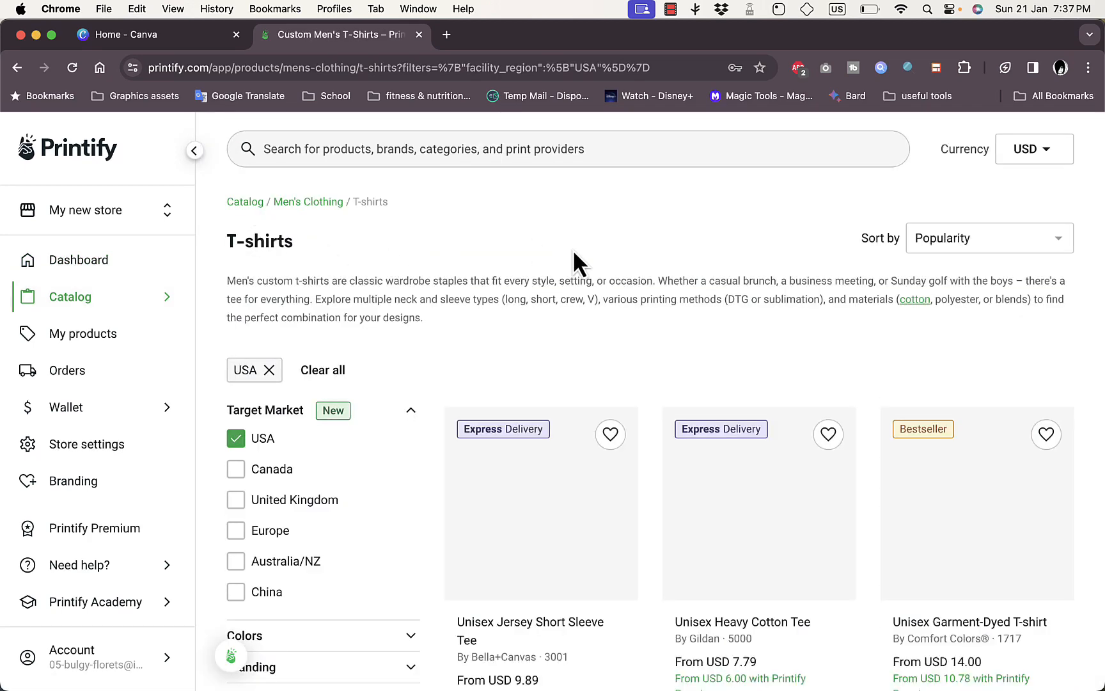
scroll(573, 246, "down", 2)
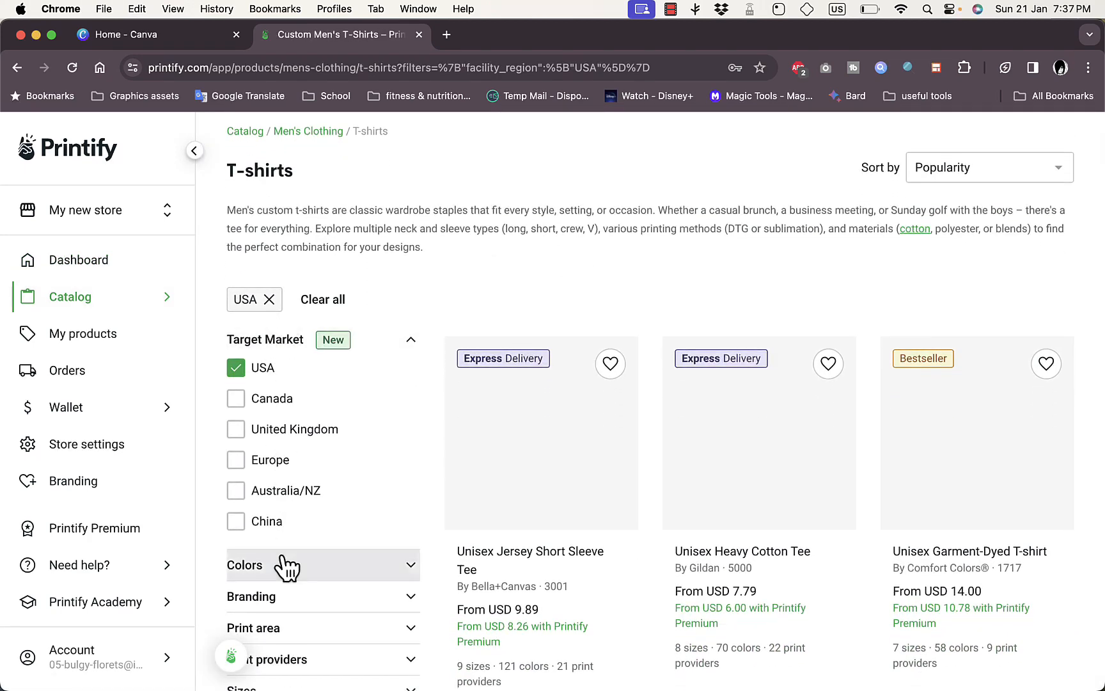
scroll(309, 470, "down", 3)
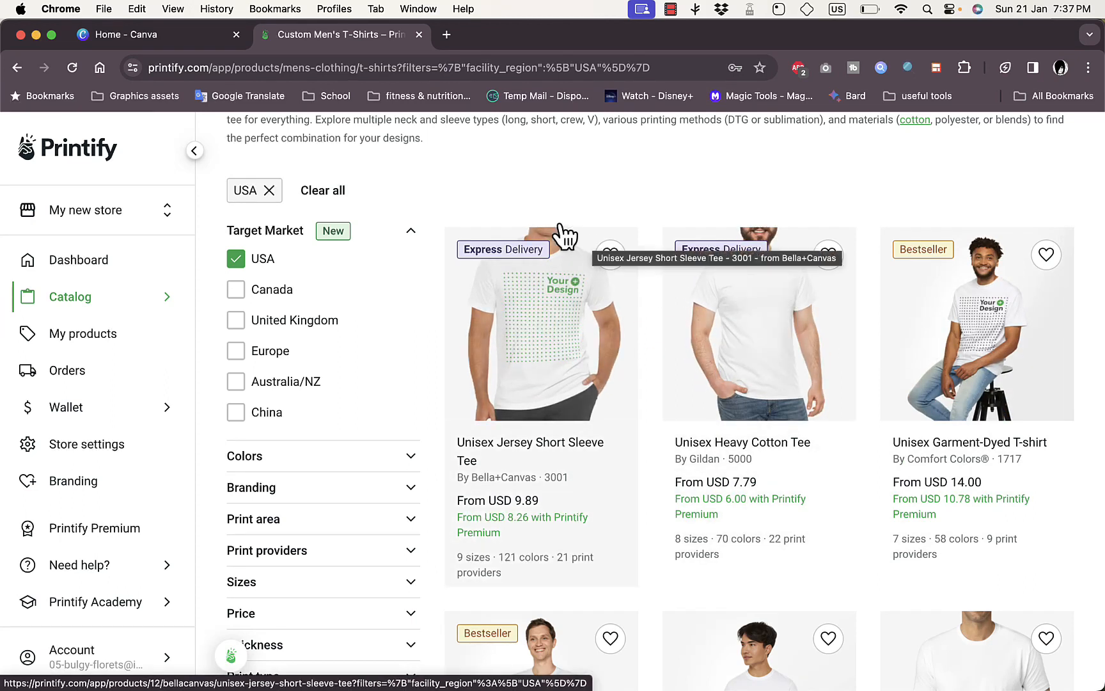
Step: Switch to Canva and search its templates for "t shirt"
left_click(180, 50)
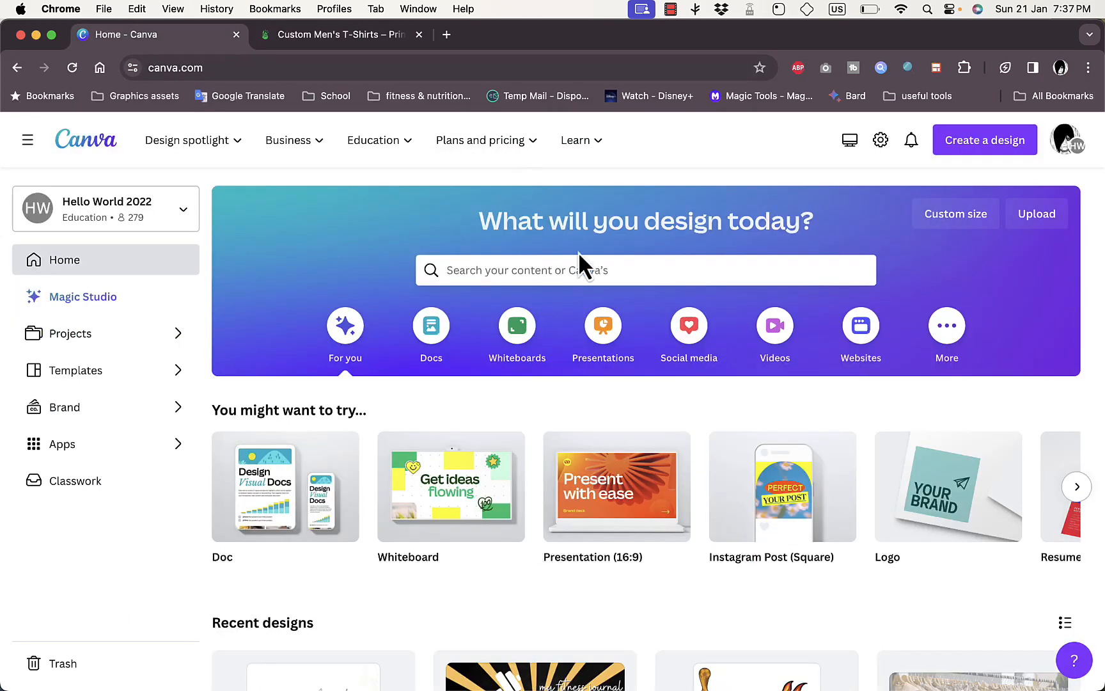
left_click(633, 270)
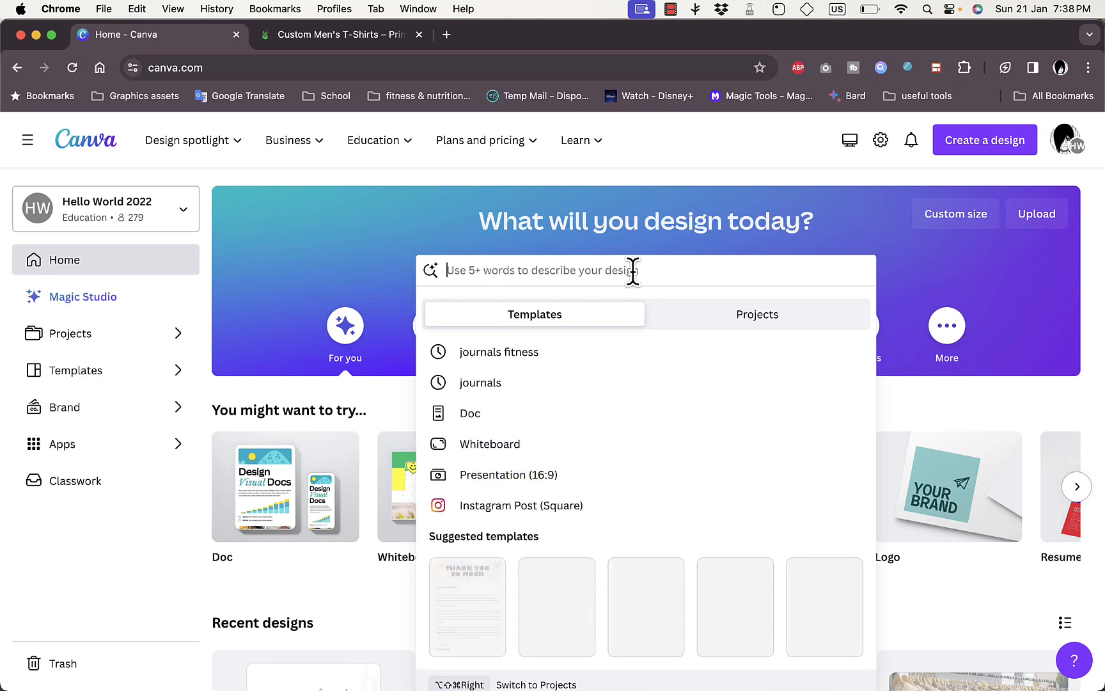
type("t shr")
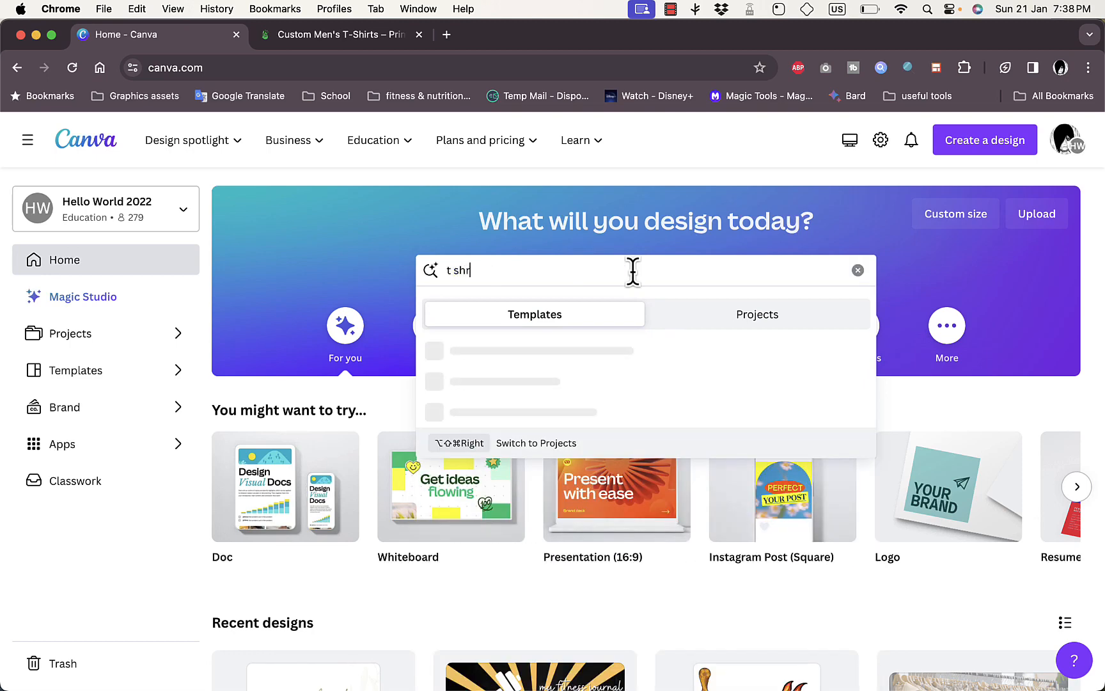
key("BackSpace")
type("irt")
key("Return")
Step: Browse the T-shirt template results for a suitable starting design
scroll(733, 322, "down", 5)
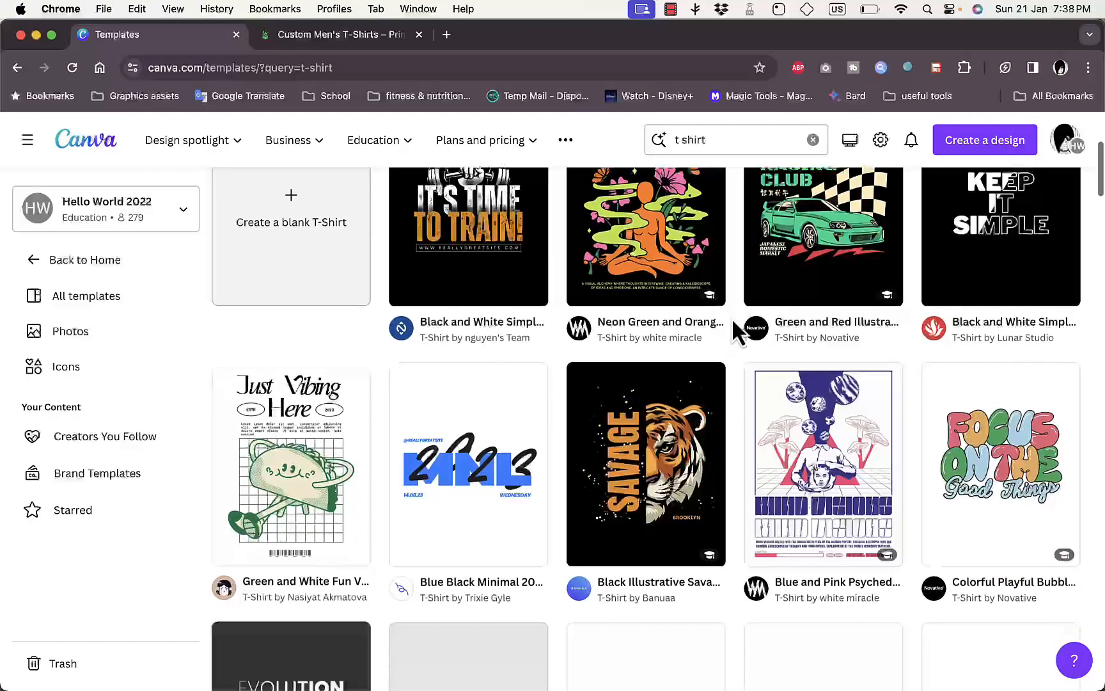
scroll(684, 341, "down", 10)
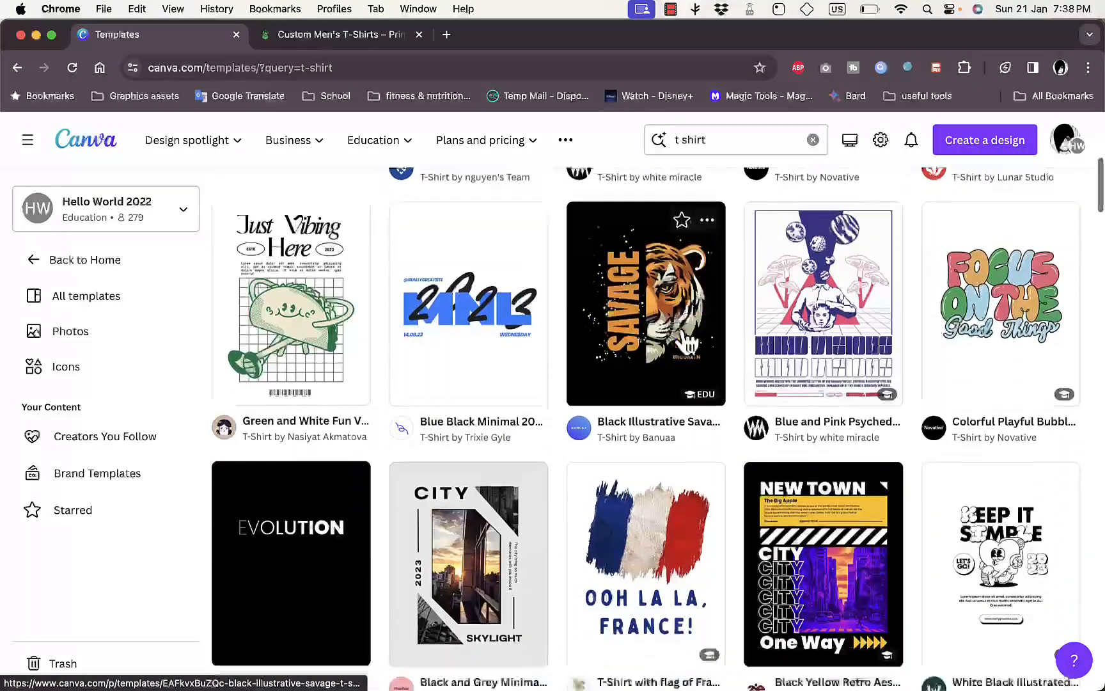
scroll(687, 342, "down", 14)
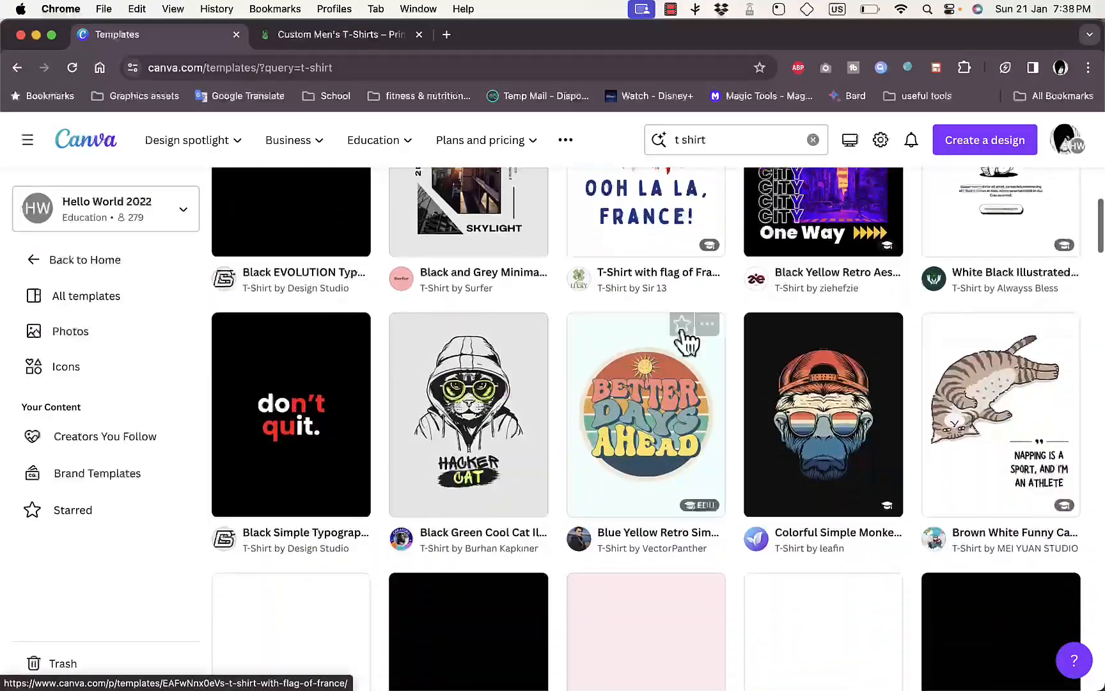
scroll(687, 342, "up", 2)
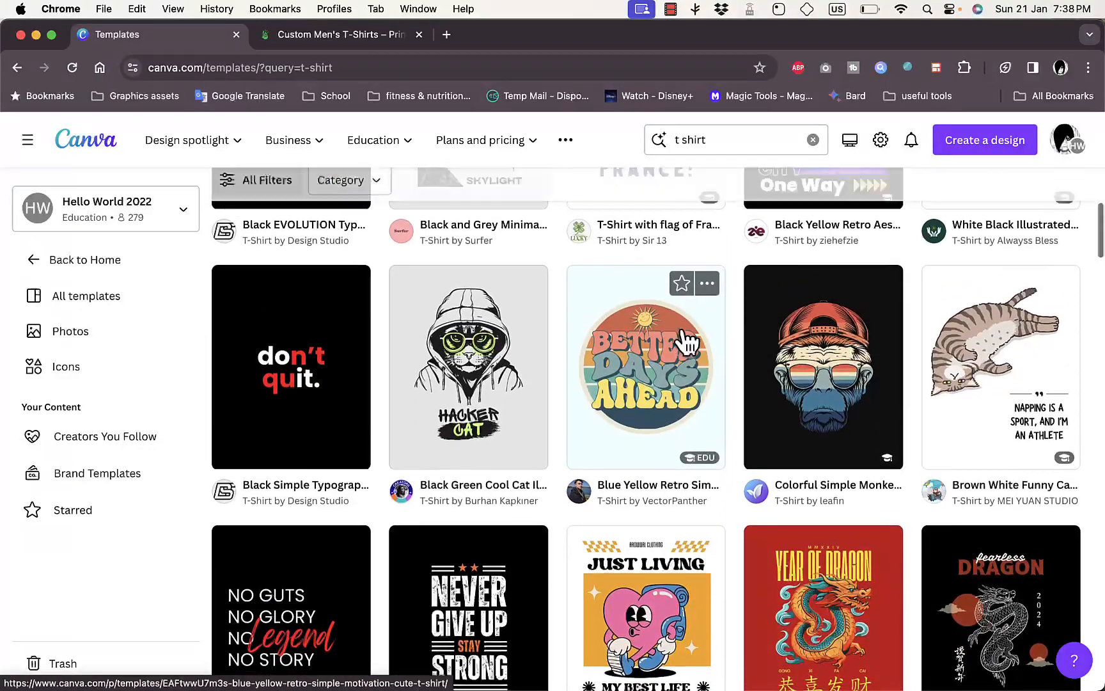
scroll(688, 342, "up", 11)
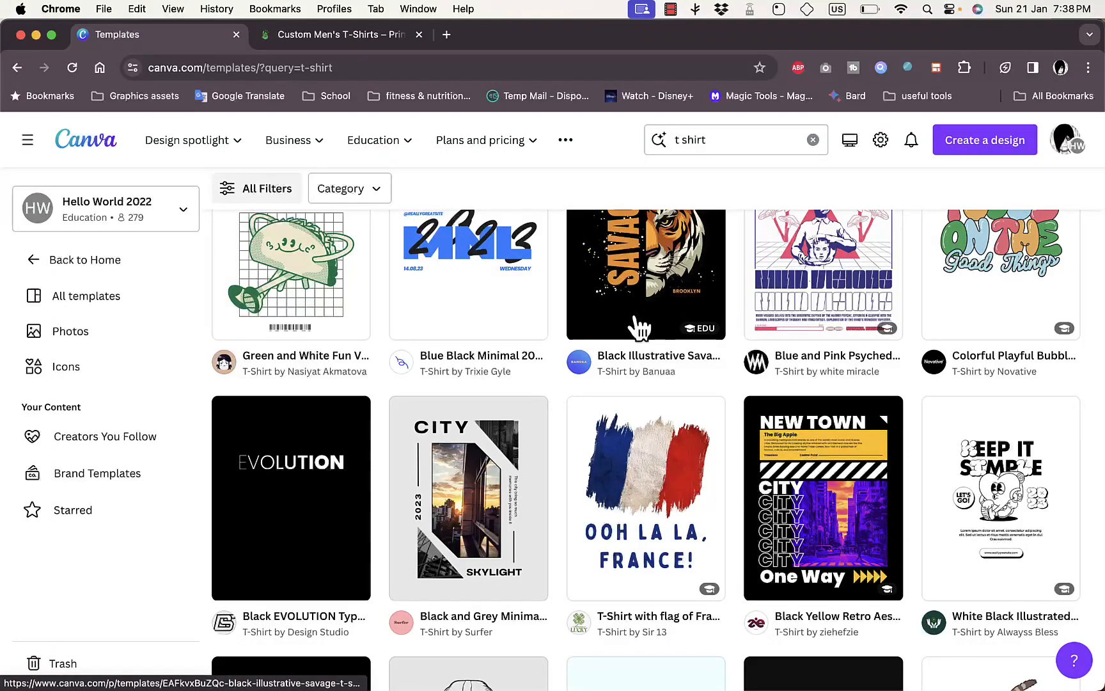
scroll(637, 323, "up", 3)
scroll(639, 329, "up", 6)
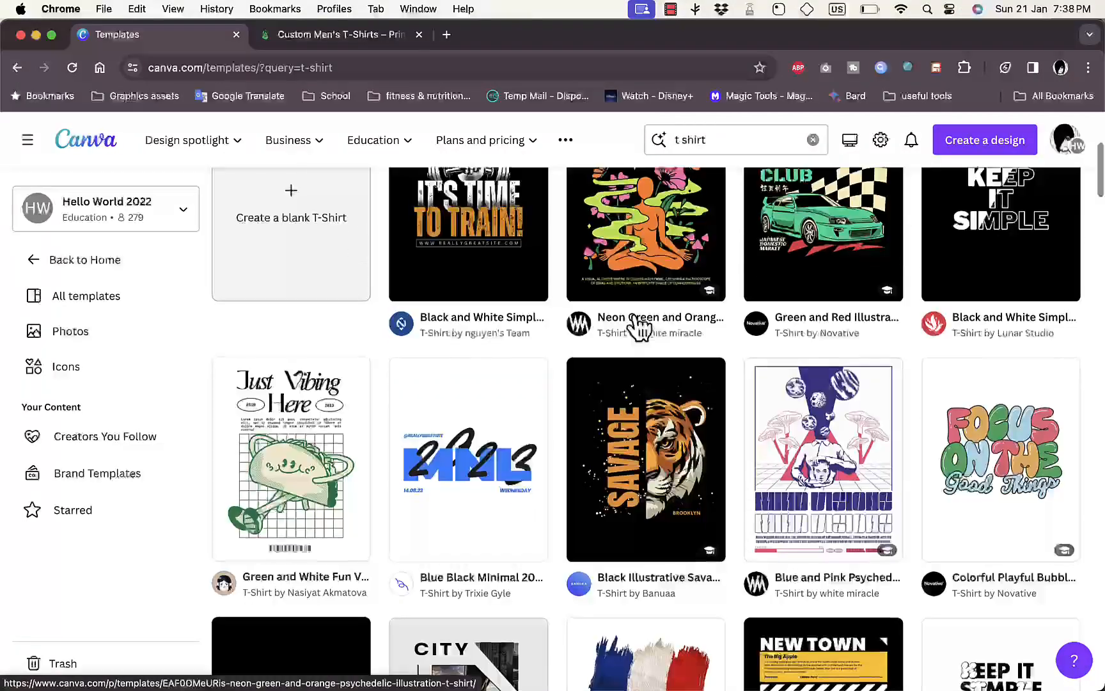
scroll(639, 328, "up", 6)
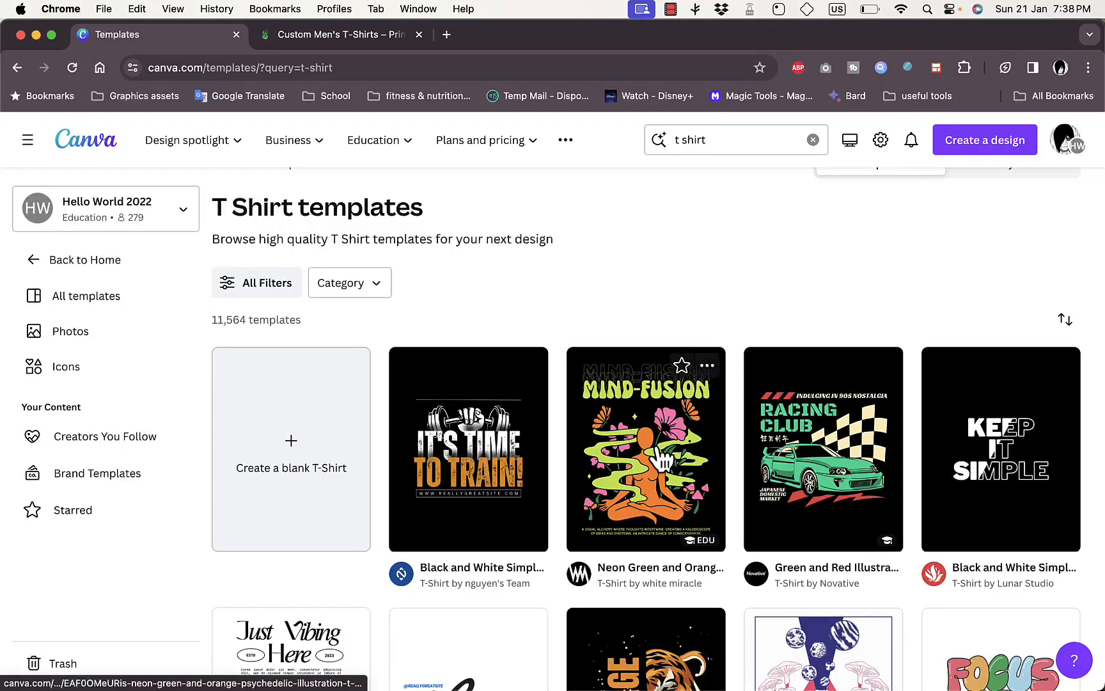
Step: Open the Black and White Simple Typography T-Shirt template by Lunar Studio for customising
left_click(992, 149)
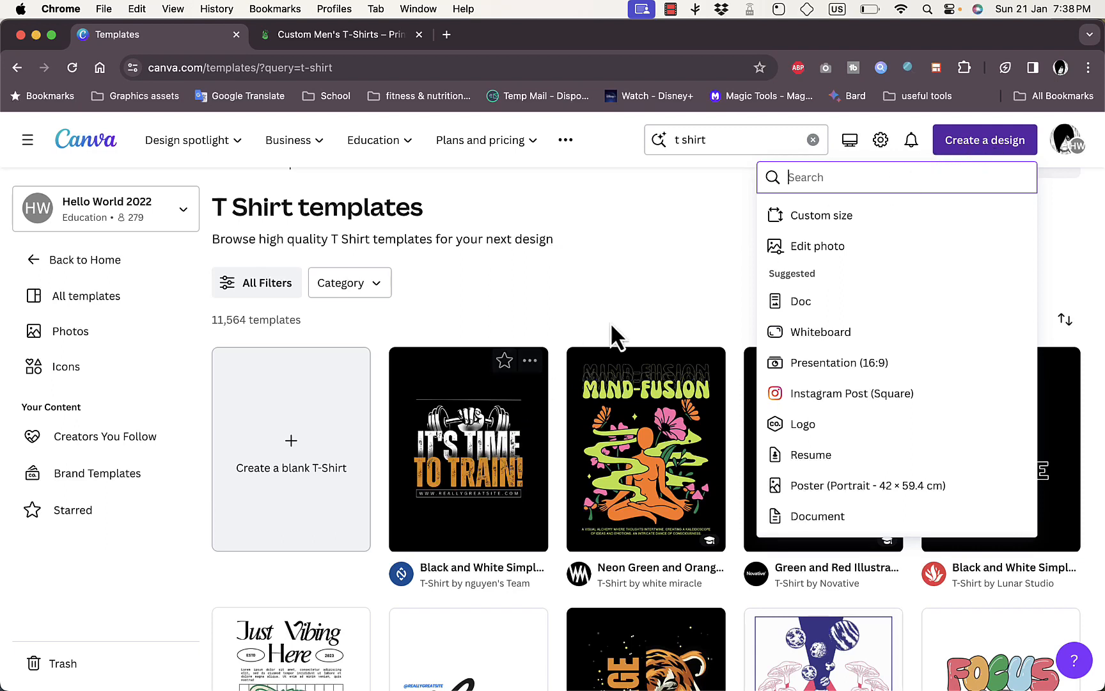
left_click(659, 278)
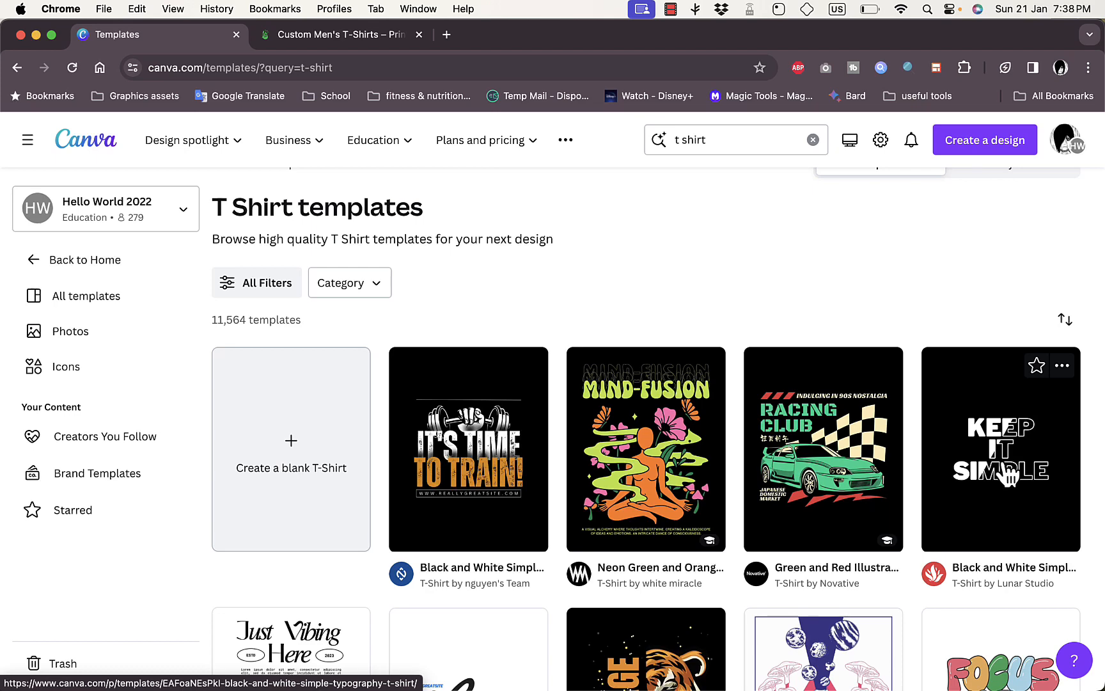
left_click(973, 418)
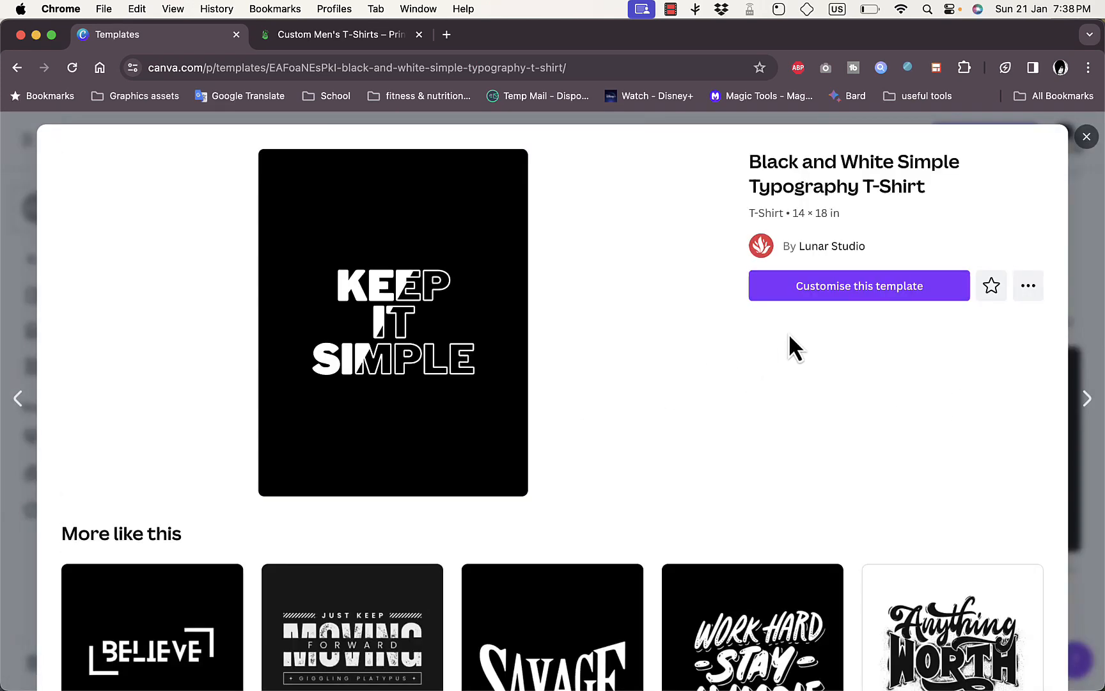
left_click(833, 295)
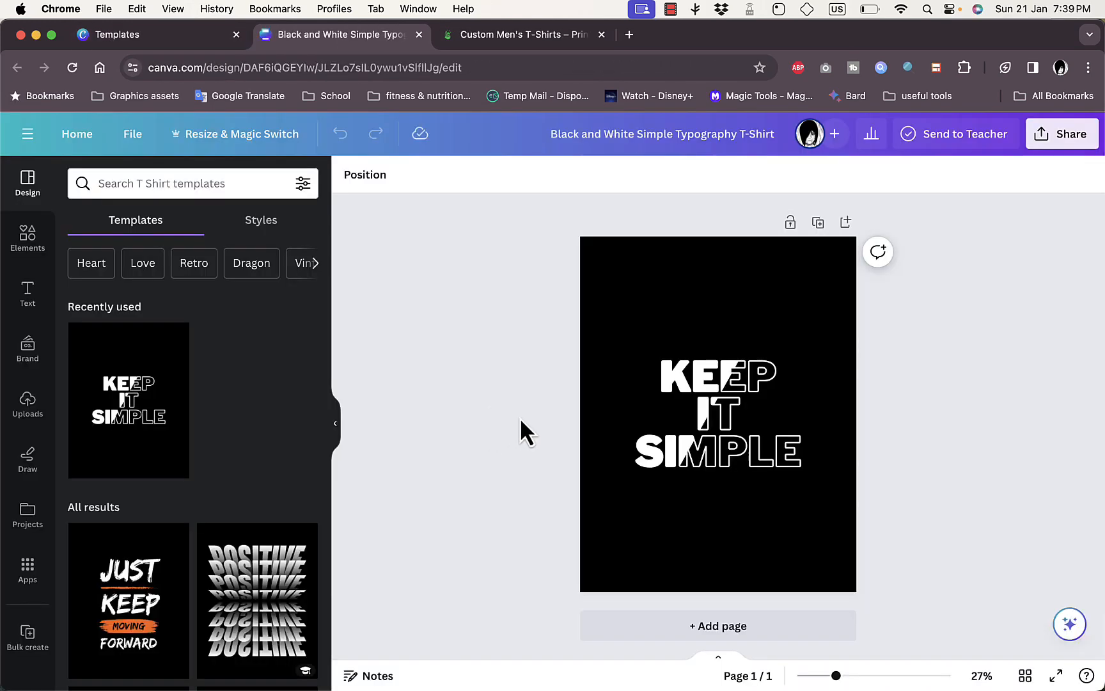
Step: Delete the stacked text layers that make up the words KEEP and IT in the T-shirt design
left_click(716, 382)
key("BackSpace")
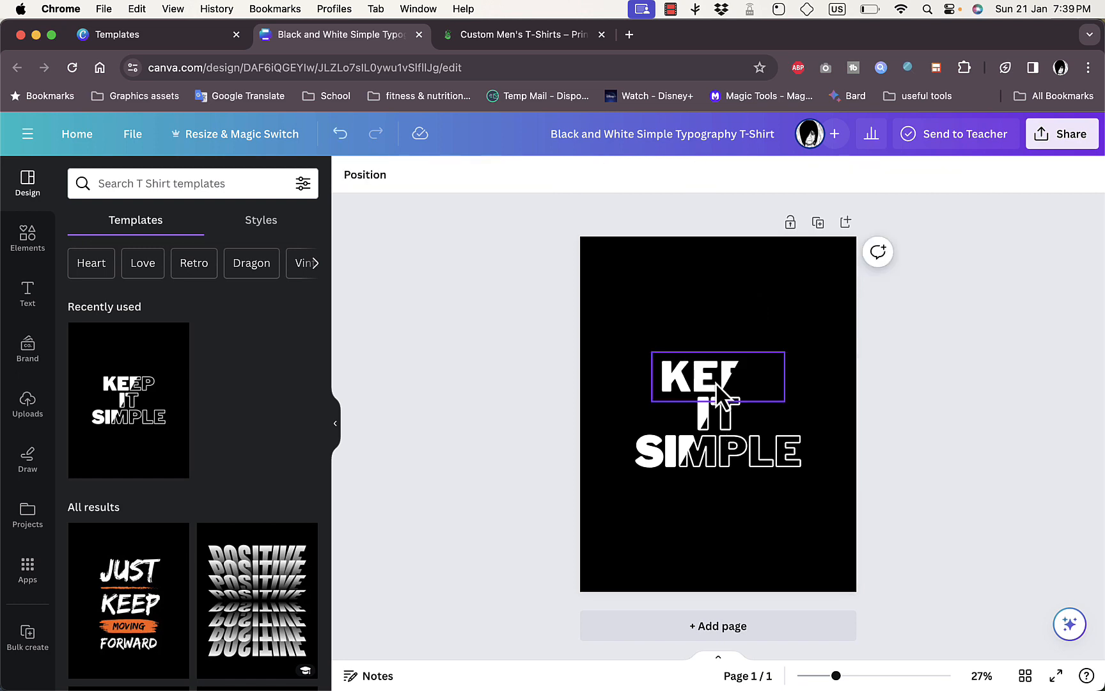
left_click(710, 384)
key("BackSpace")
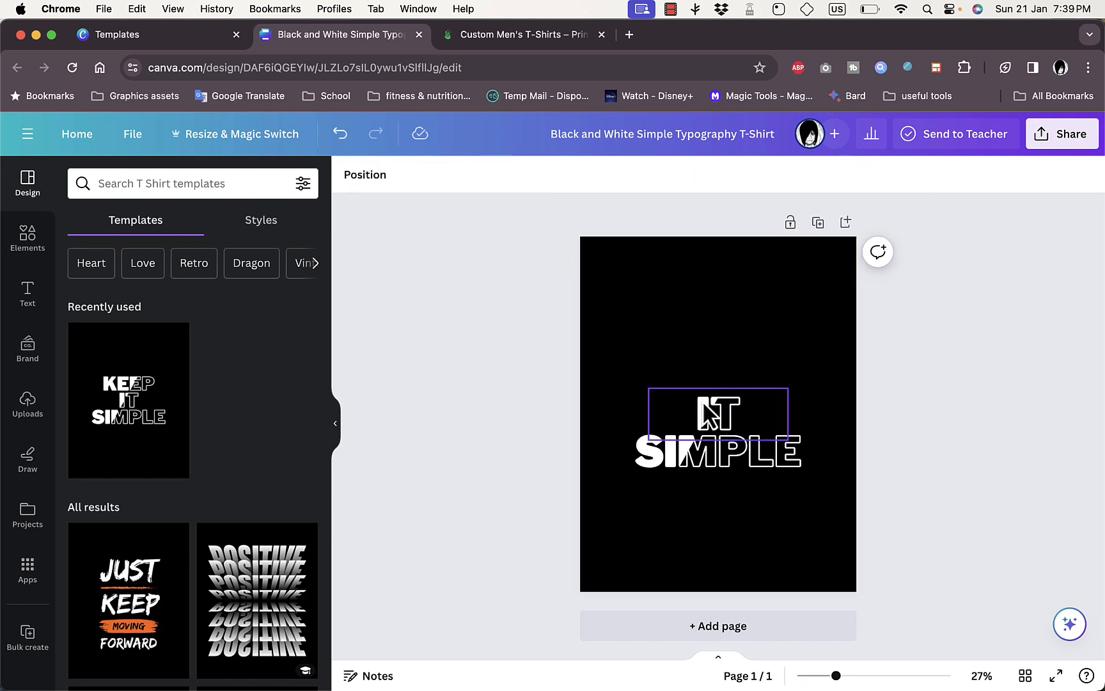
left_click(712, 438)
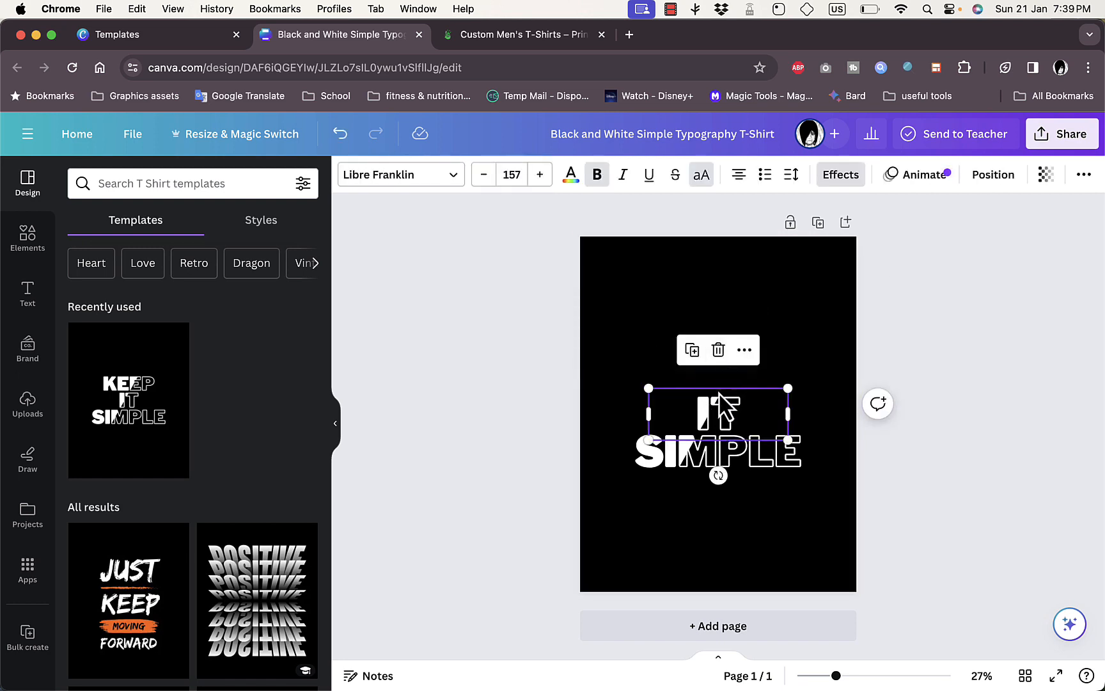
key("BackSpace")
left_click(714, 409)
key("BackSpace")
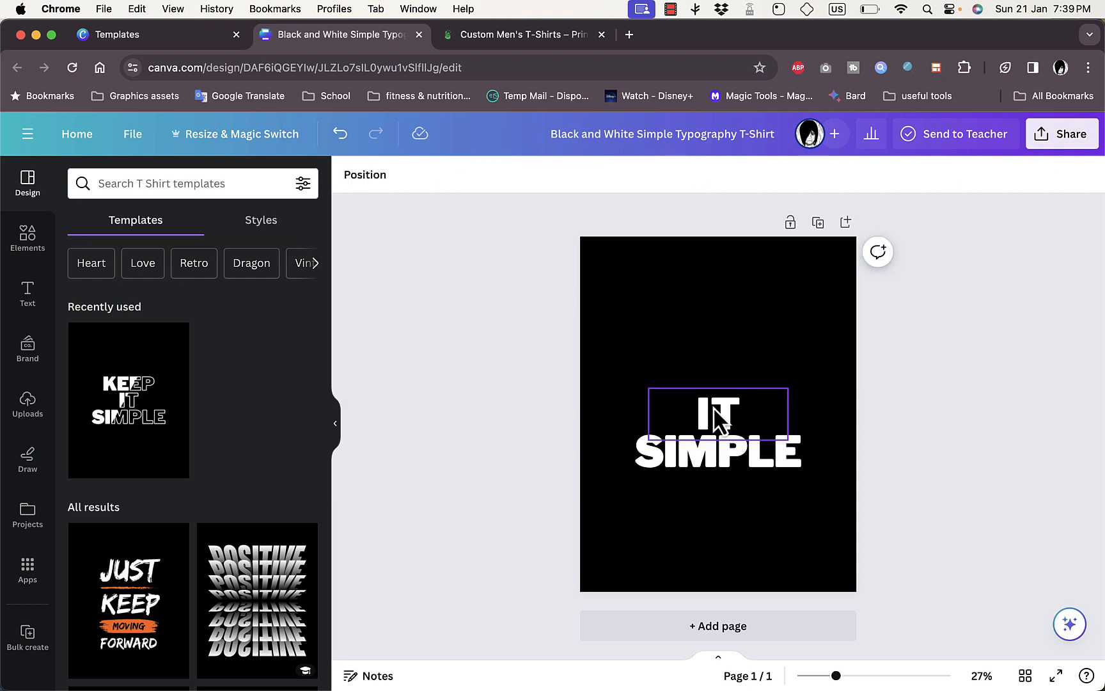
left_click(695, 412)
key("BackSpace")
Step: Delete the remaining SIMPLE text and the black background to leave a blank page
left_click(643, 453)
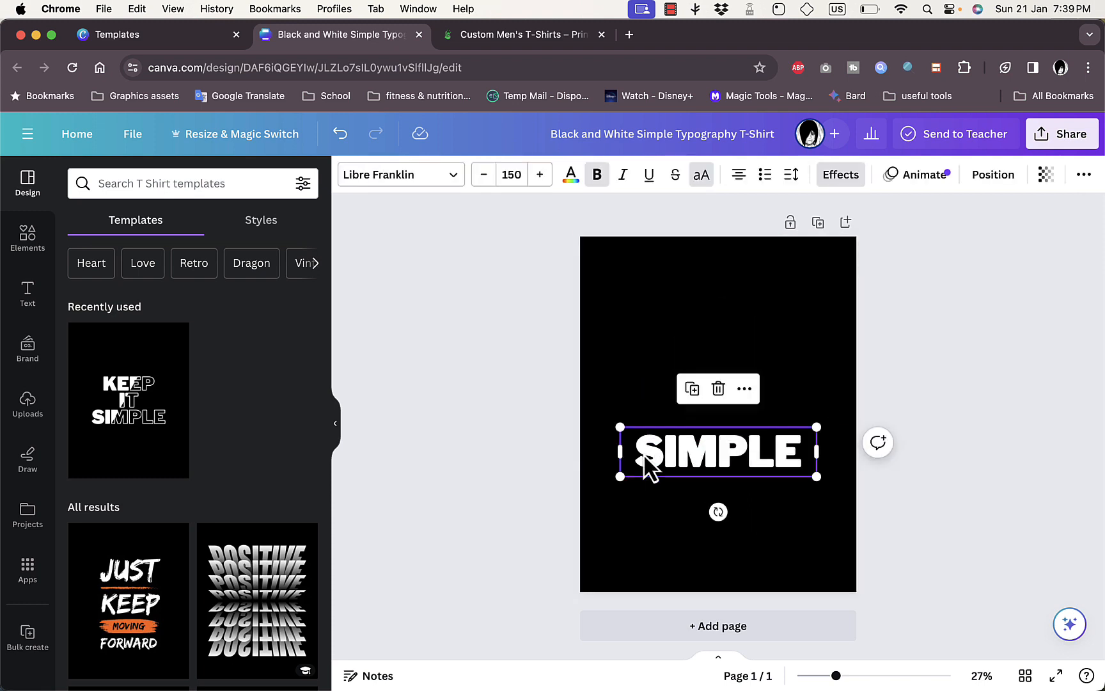
key("BackSpace")
left_click(677, 451)
key("BackSpace")
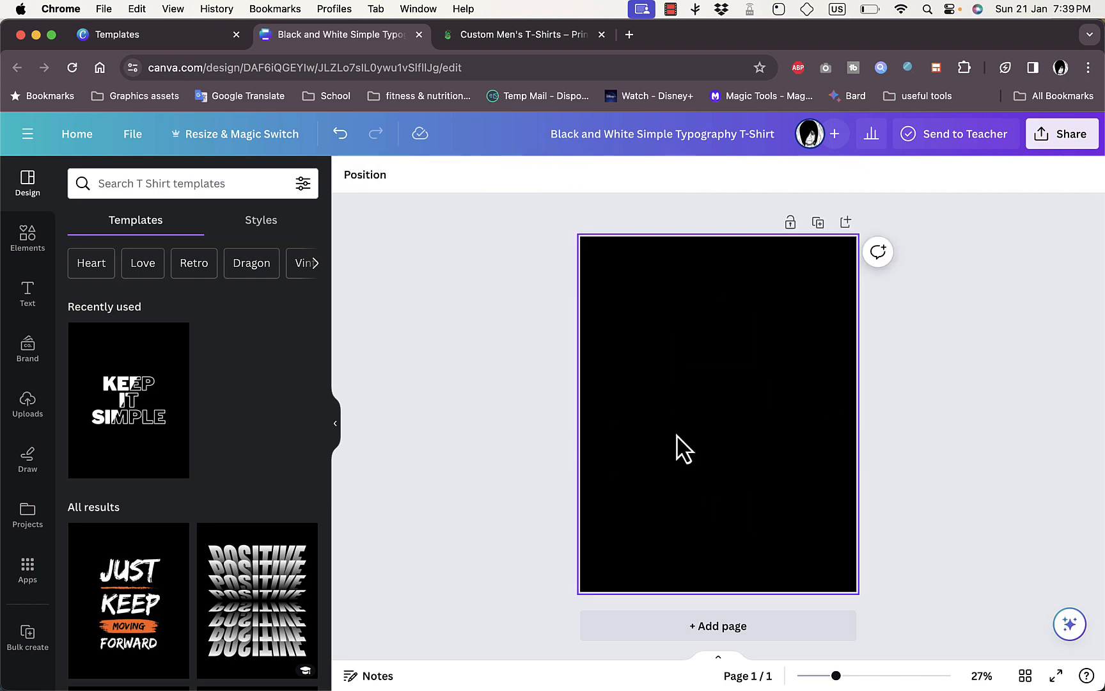
left_click(653, 348)
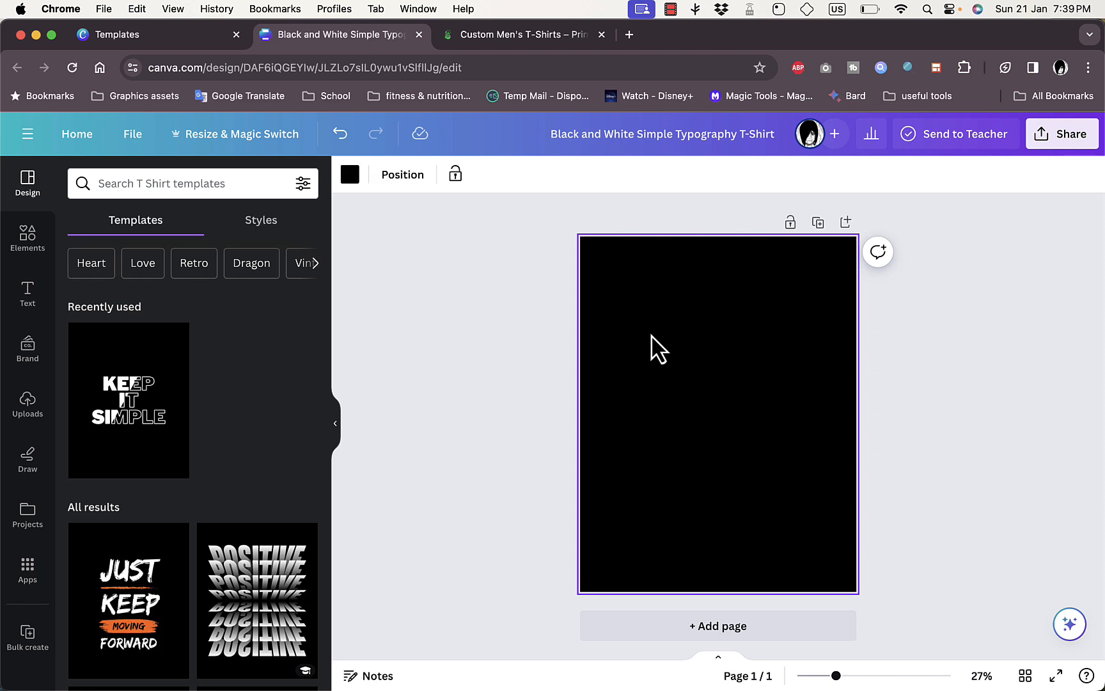
key("BackSpace")
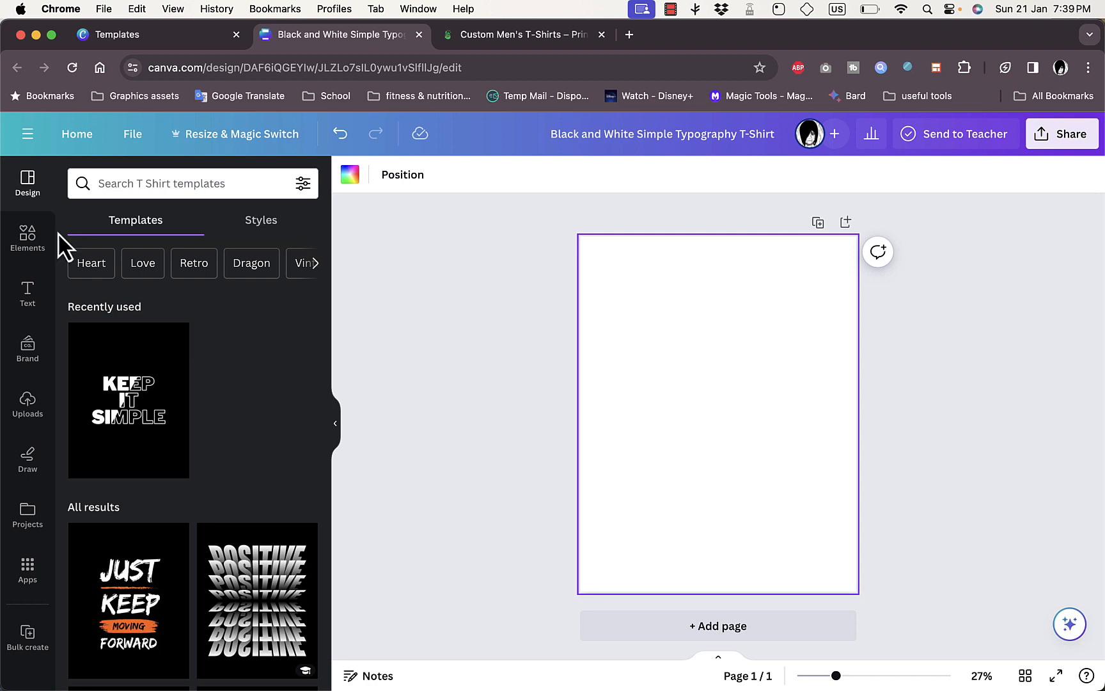
Step: Search the design elements for "dumbell" and browse the full set of matching graphics
left_click(32, 242)
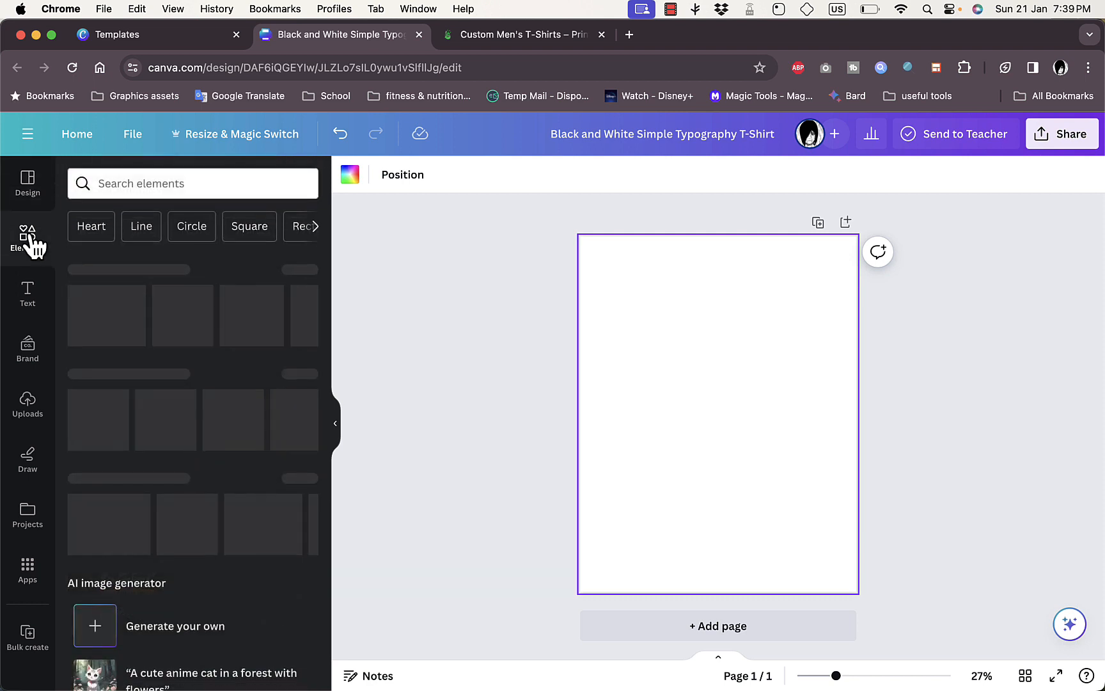
left_click(178, 184)
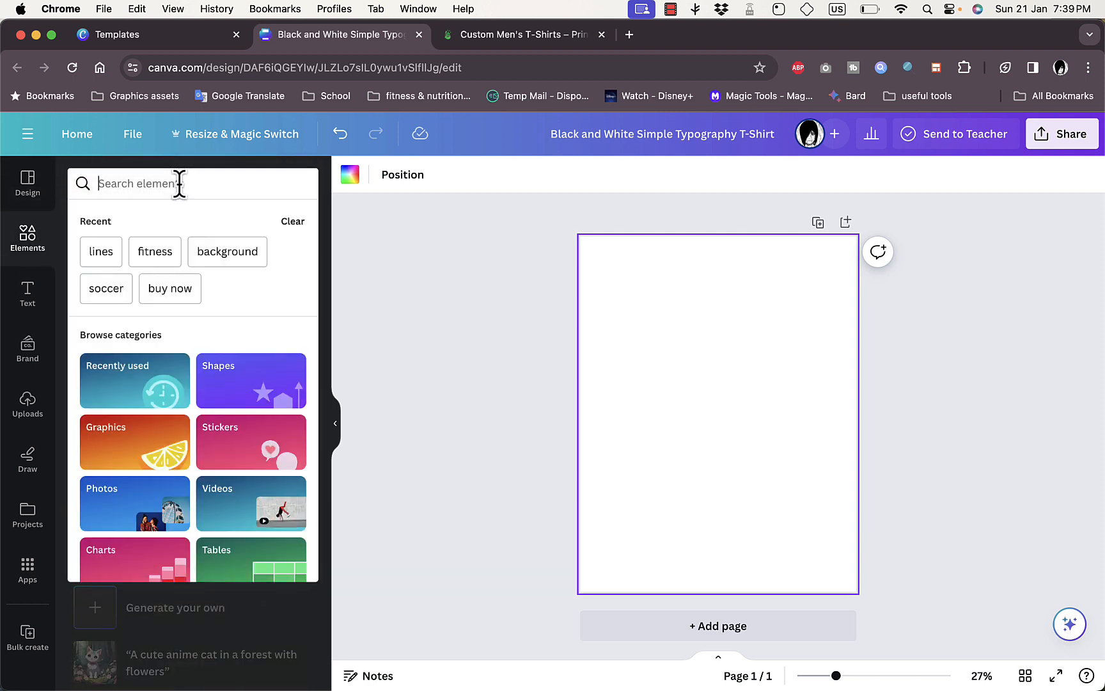
type("dumbell")
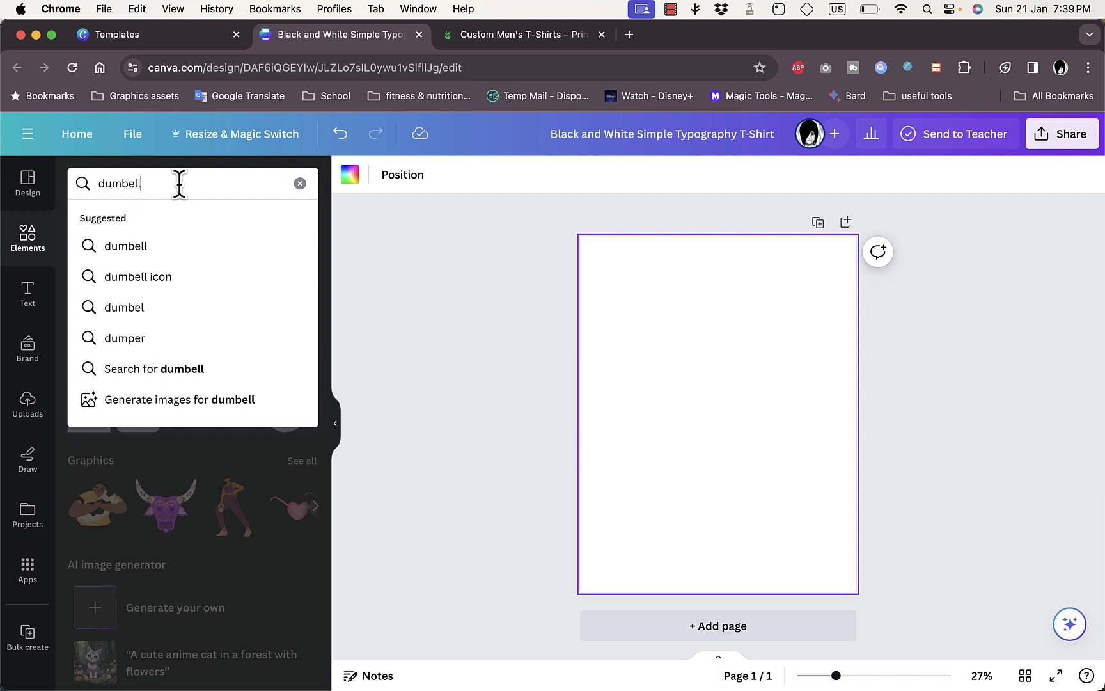
key("Return")
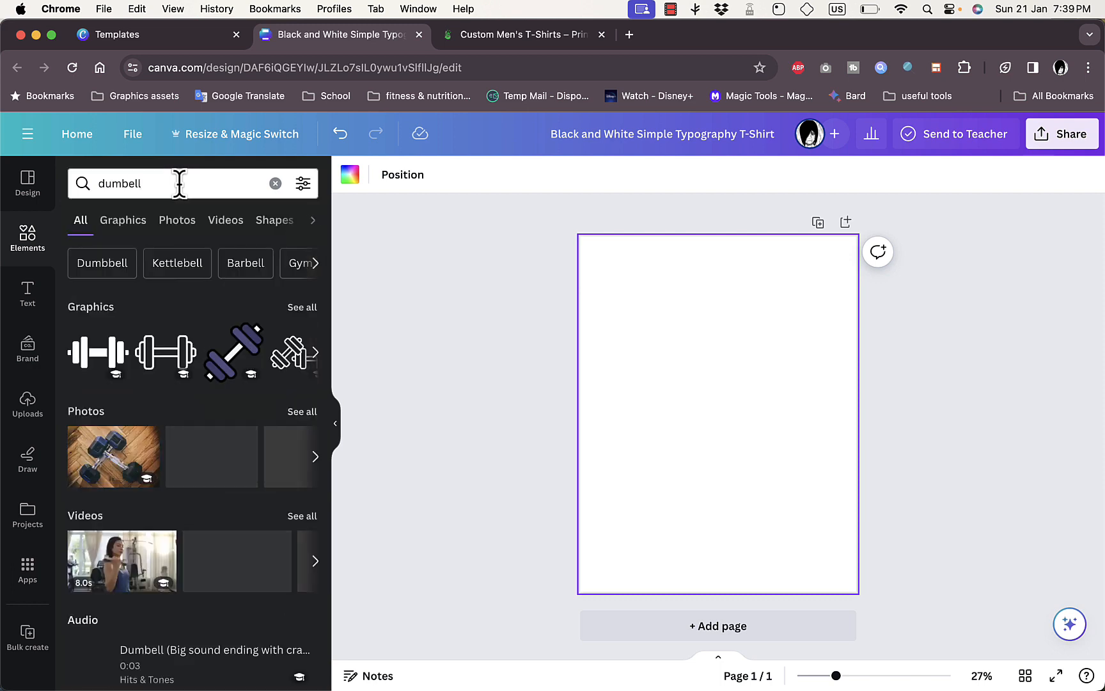
left_click(303, 311)
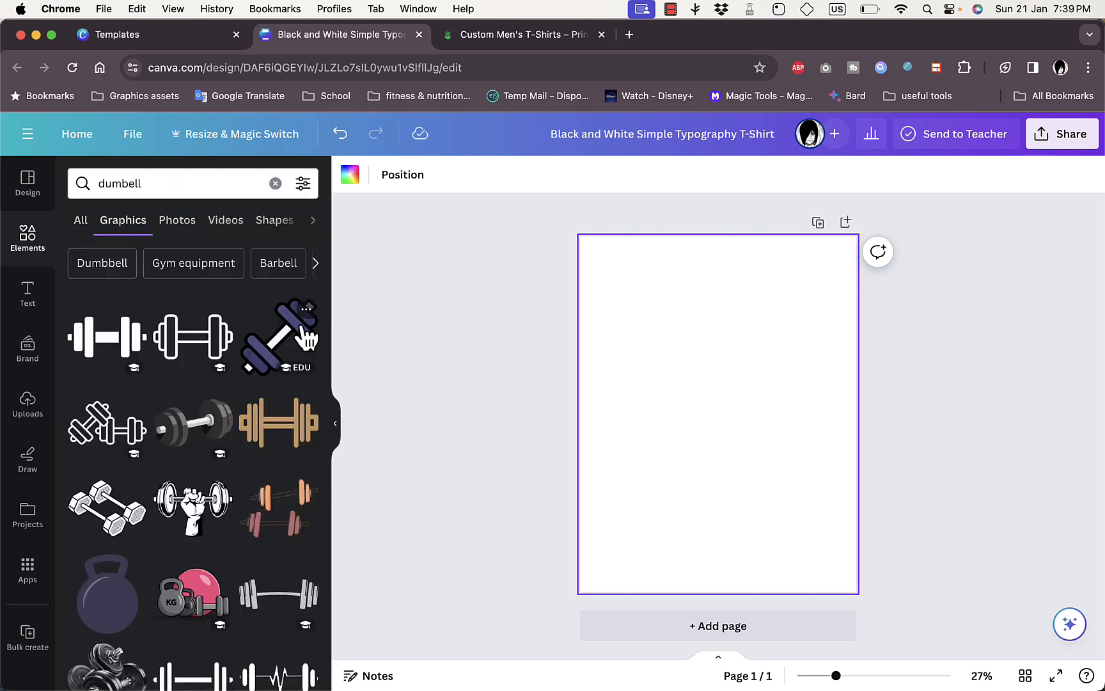
scroll(271, 473, "down", 5)
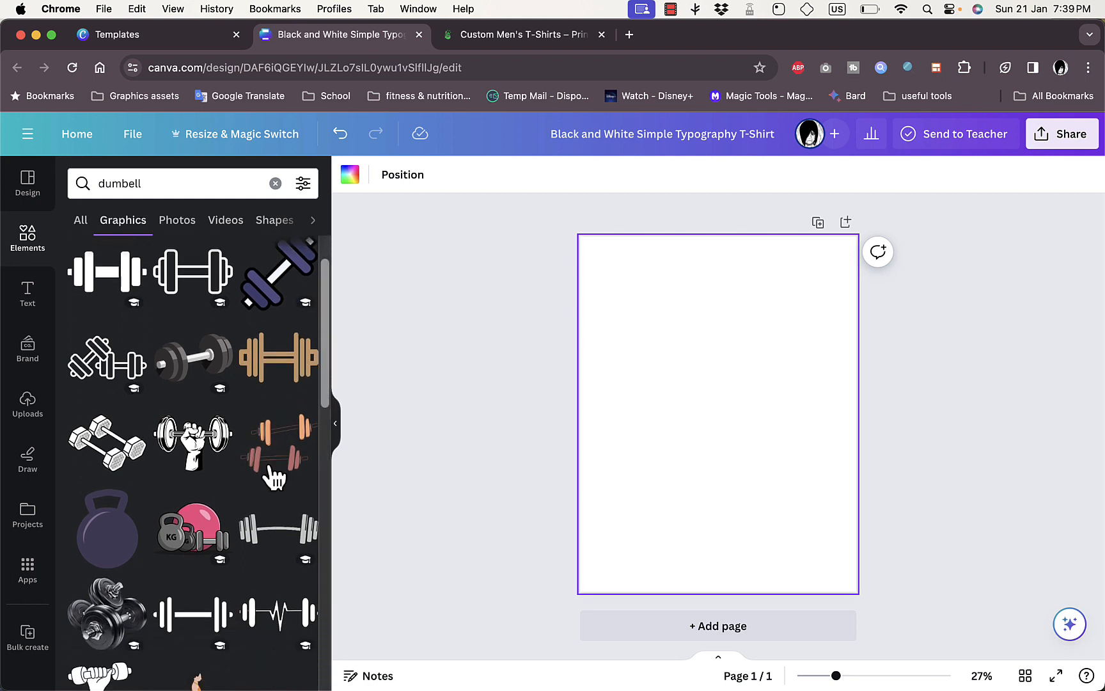
scroll(272, 473, "down", 10)
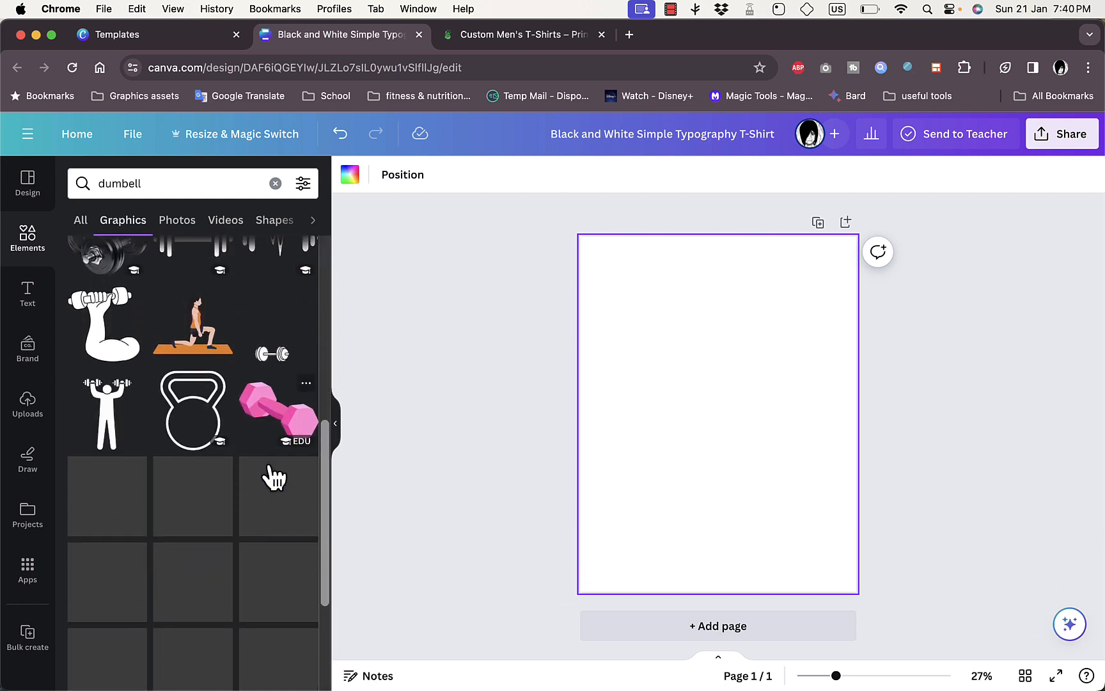
scroll(272, 470, "up", 9)
scroll(269, 470, "up", 4)
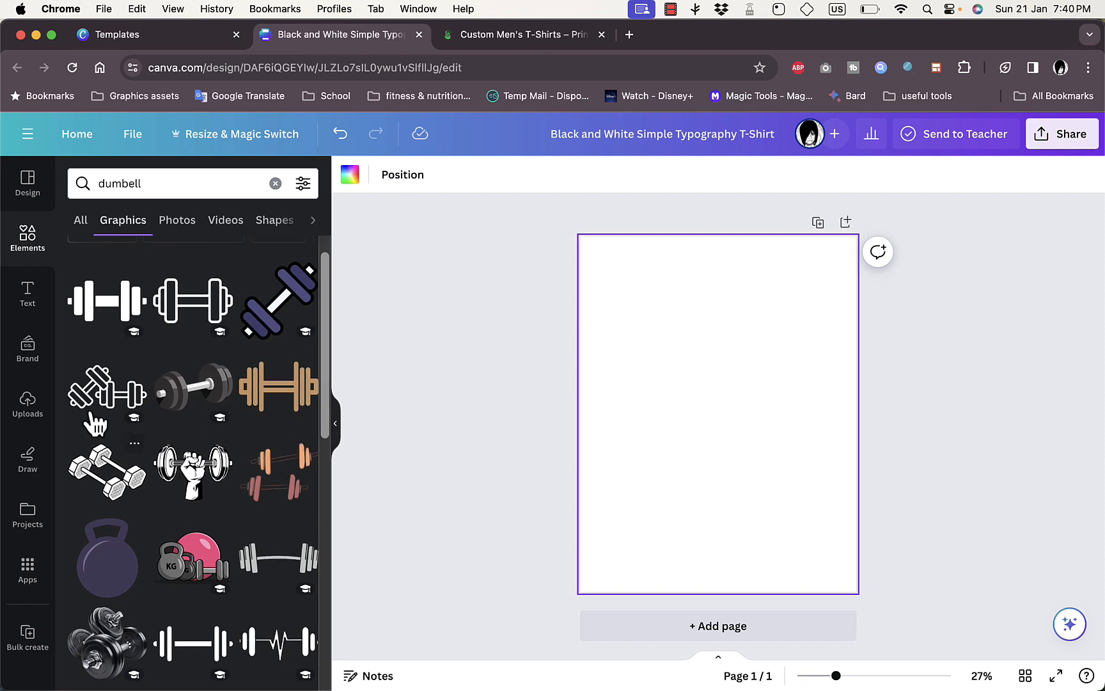
Step: Add the outlined pair of hexagonal dumbbells to the page's upper right area, tilted slightly clockwise and enlarged
left_click_drag(112, 483, 678, 355)
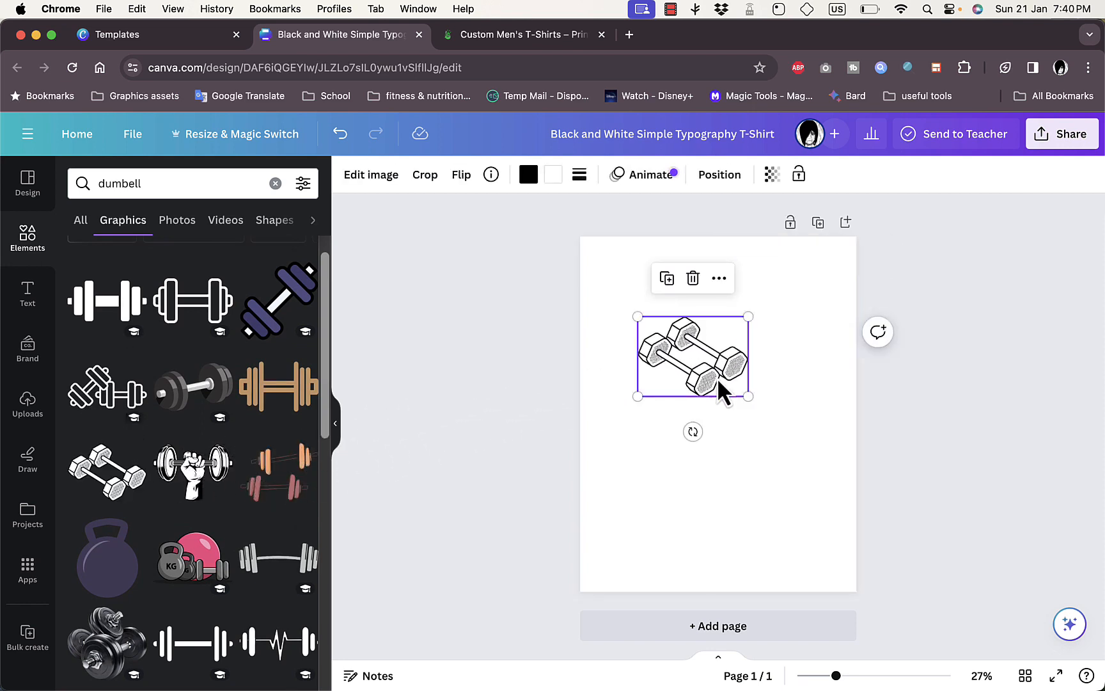
left_click_drag(692, 432, 791, 460)
left_click_drag(752, 395, 795, 336)
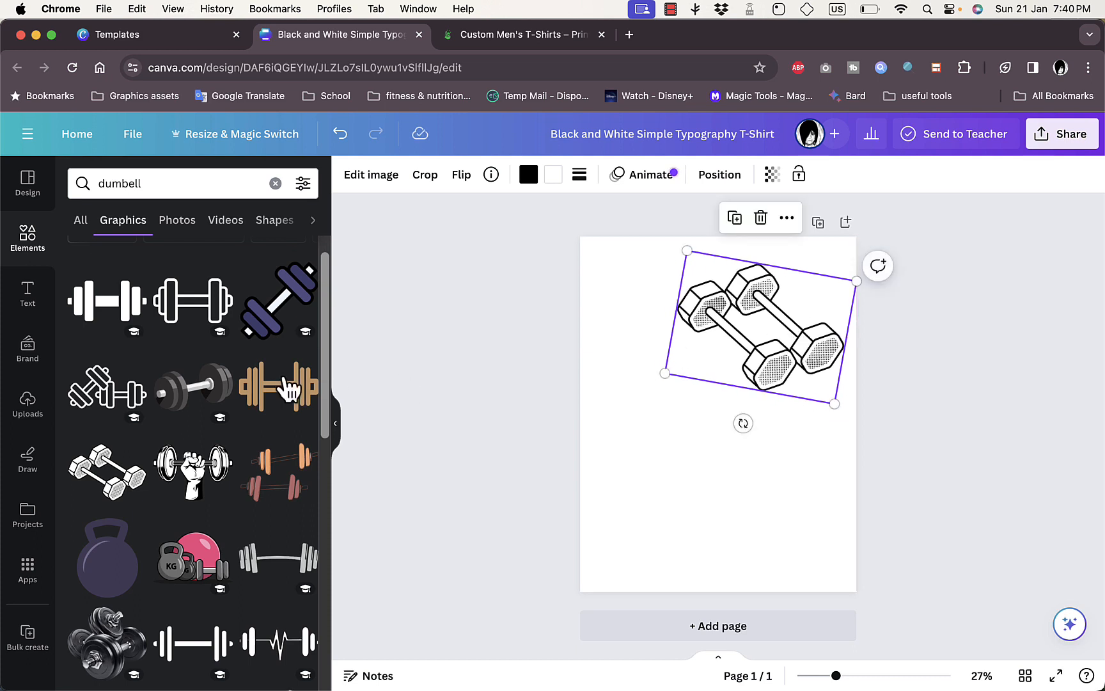
Step: Search the graphics for "gym" and place the flexing bodybuilder silhouette in the page's lower left area
left_click(156, 183)
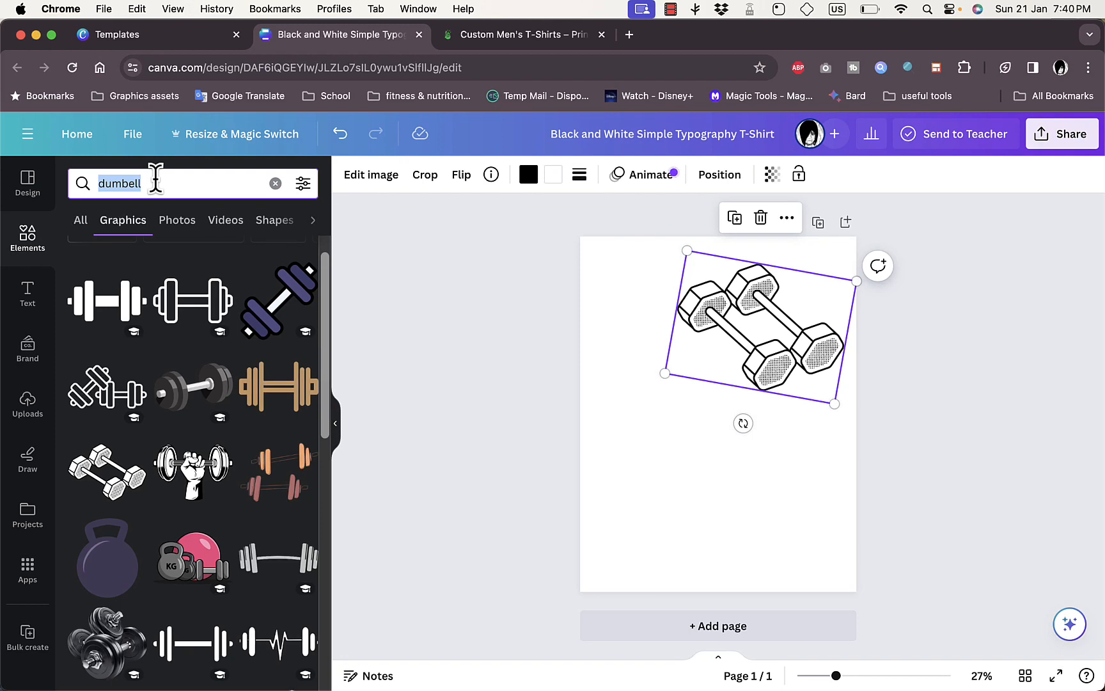
type("gym")
key("Return")
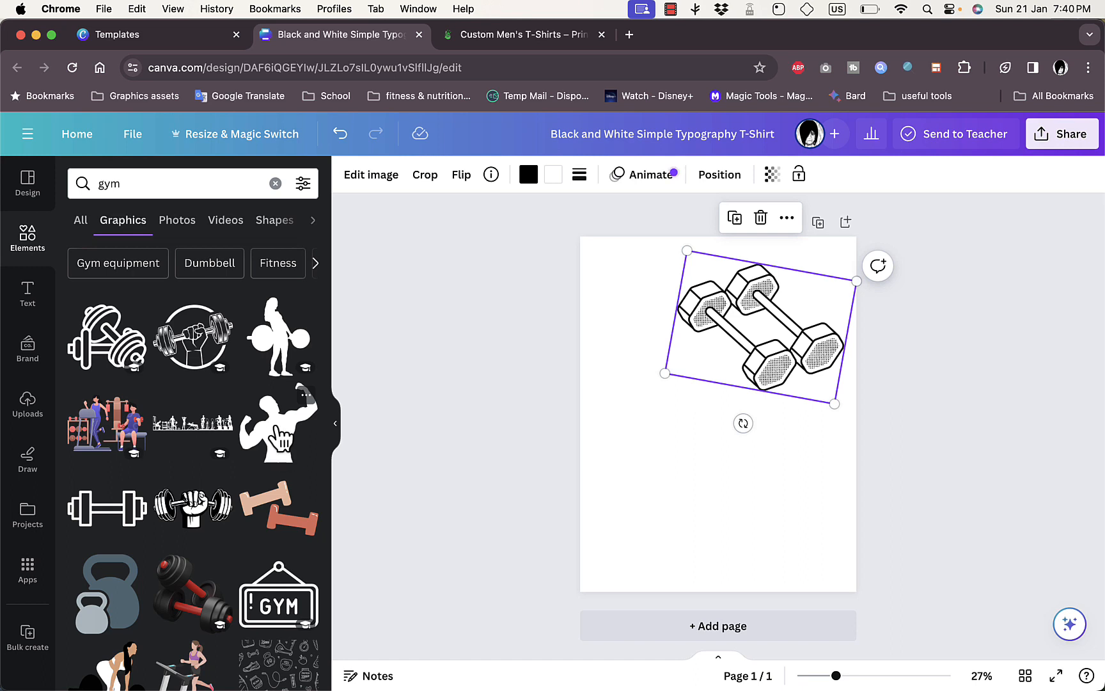
left_click_drag(285, 456, 447, 461)
left_click_drag(635, 520, 637, 529)
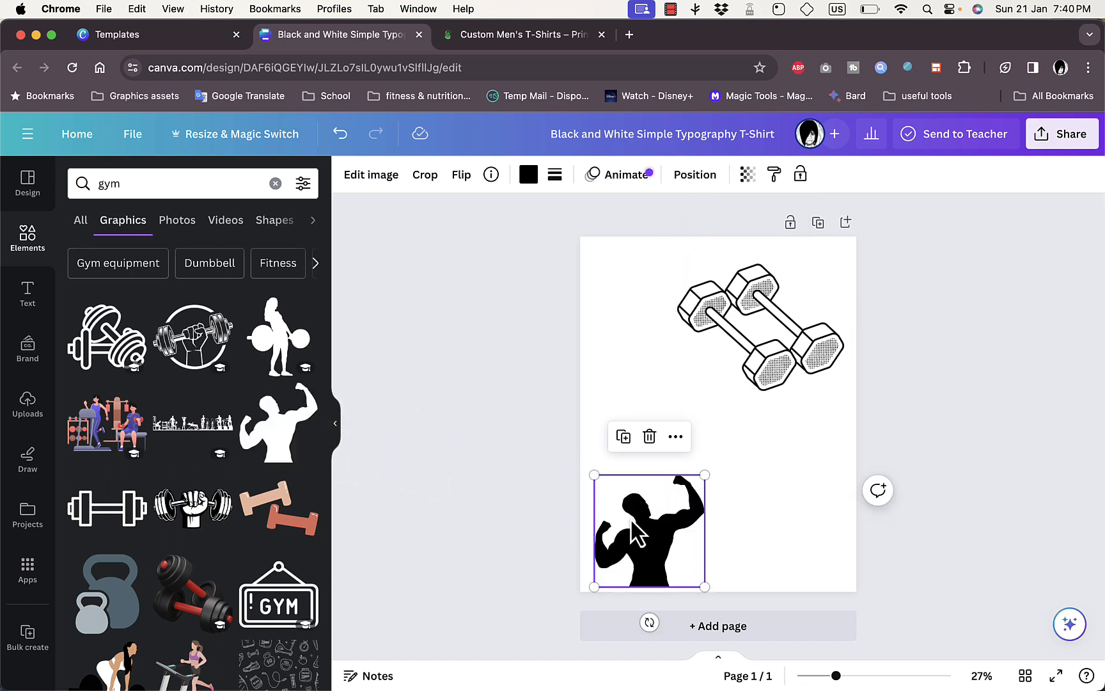
Step: Enlarge the bodybuilder silhouette to fit the page's lower left corner and shift the dumbbells toward the upper right corner
left_click_drag(703, 587, 718, 601)
mouse_move(685, 563)
left_mouse_down()
mouse_move(682, 541)
mouse_move(674, 549)
left_mouse_up()
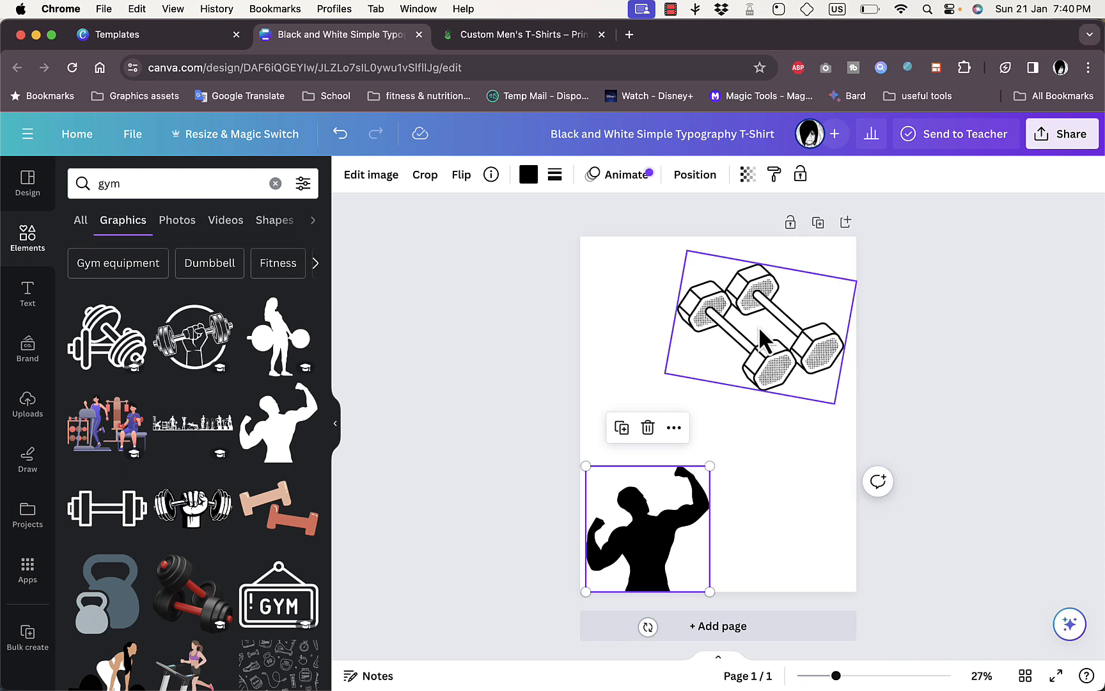
mouse_move(761, 326)
left_mouse_down()
mouse_move(767, 303)
mouse_move(771, 315)
left_mouse_up()
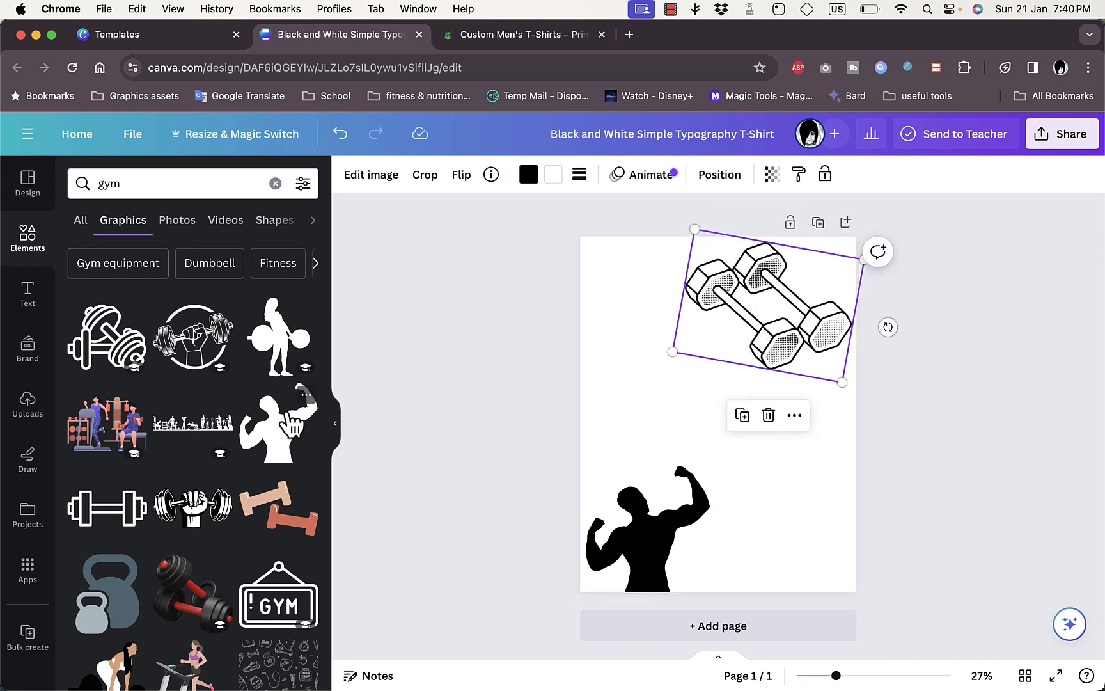
Step: Search the text font combinations for "don't quit", look through the designs and clear the search
left_click(32, 304)
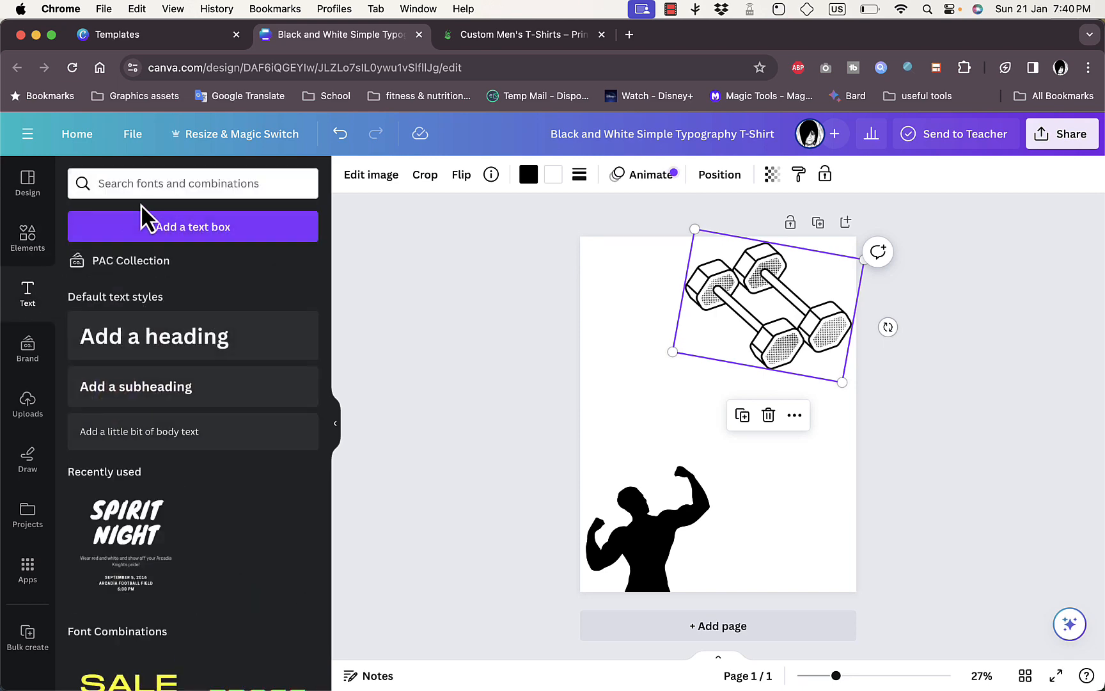
left_click(154, 183)
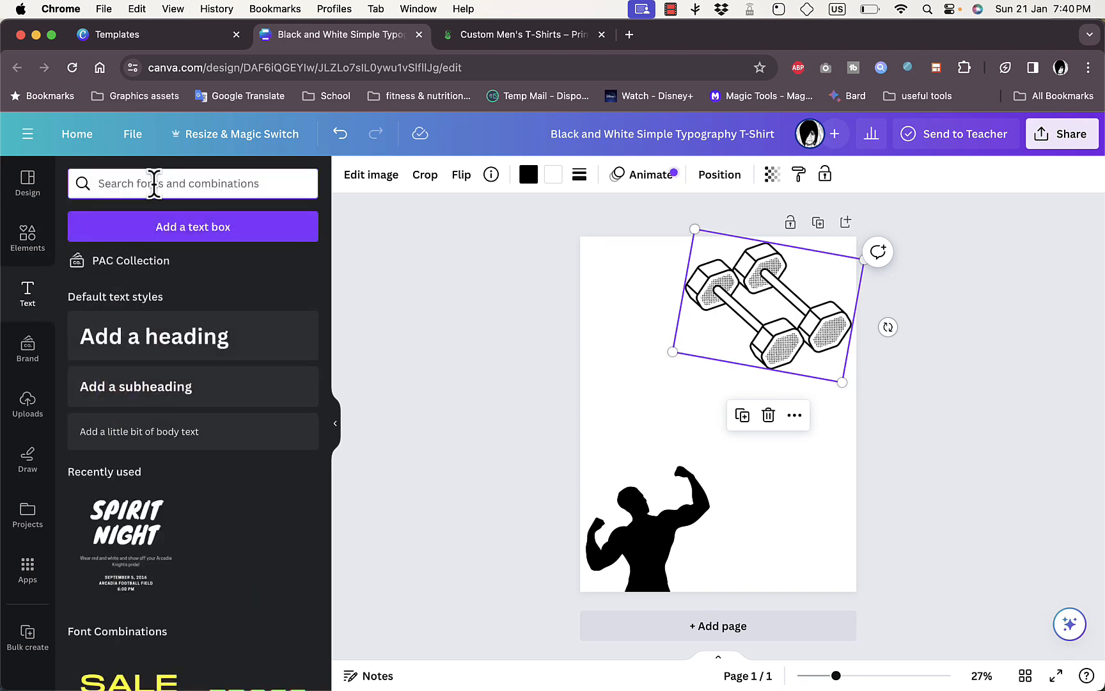
type("don't quit")
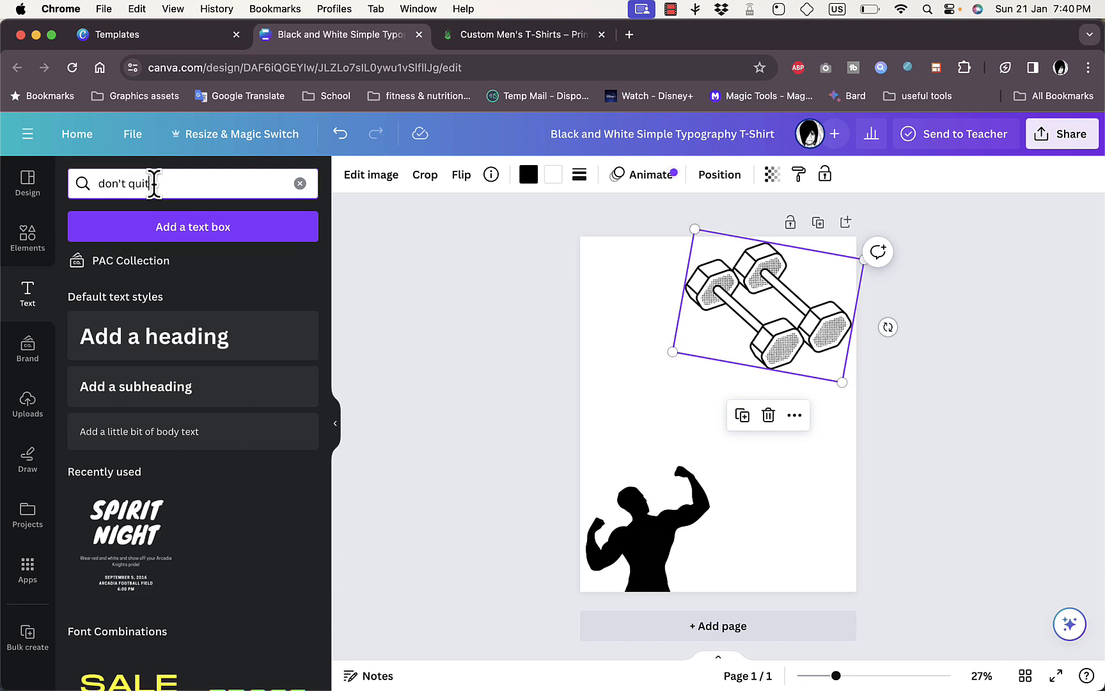
key("Return")
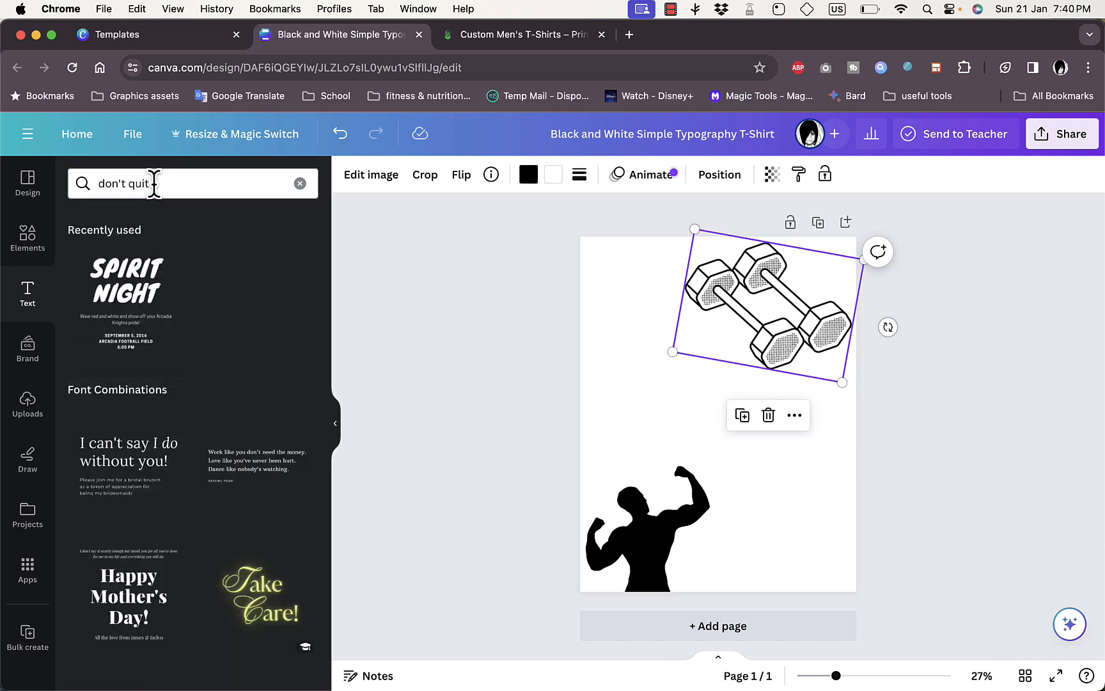
scroll(211, 348, "down", 6)
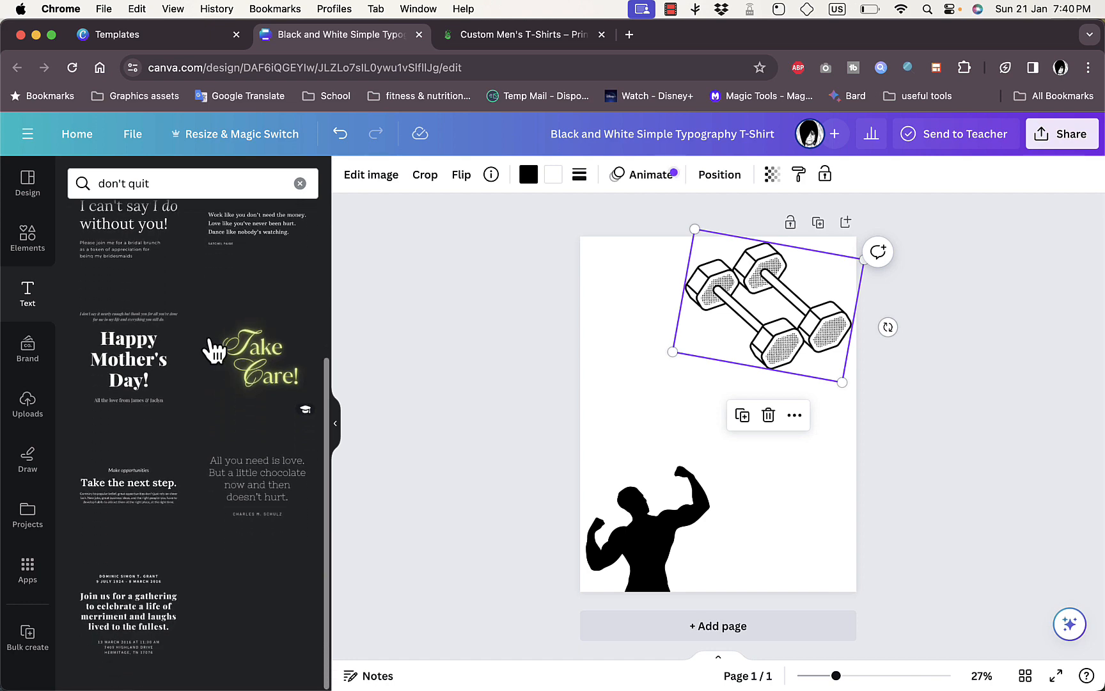
scroll(191, 349, "up", 6)
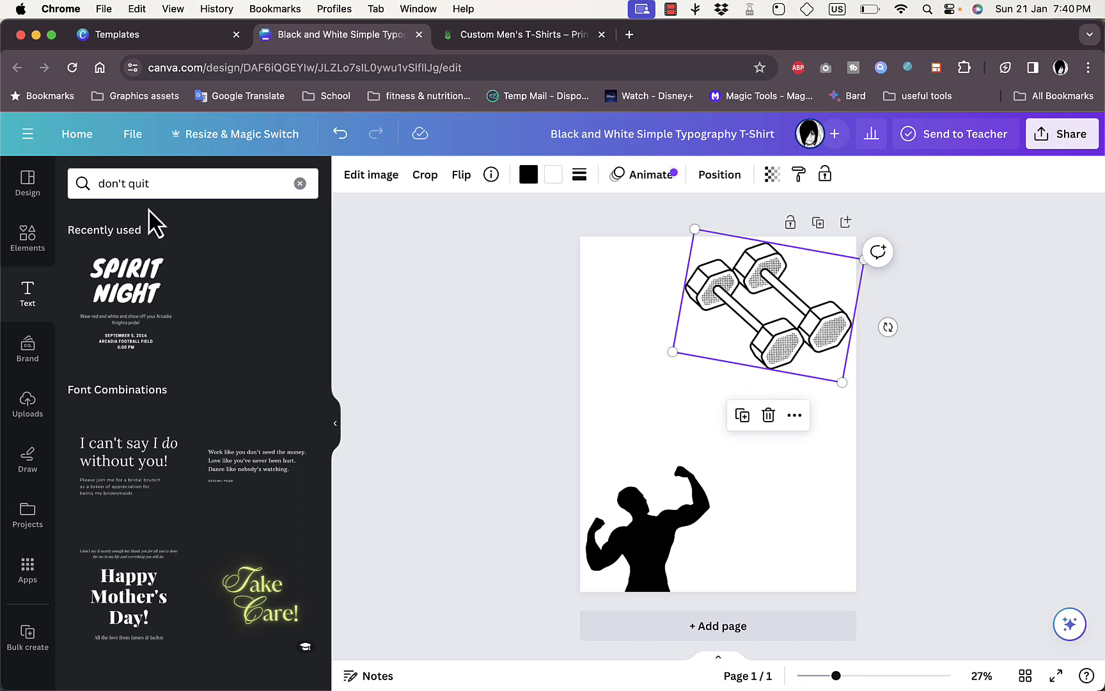
left_click(300, 184)
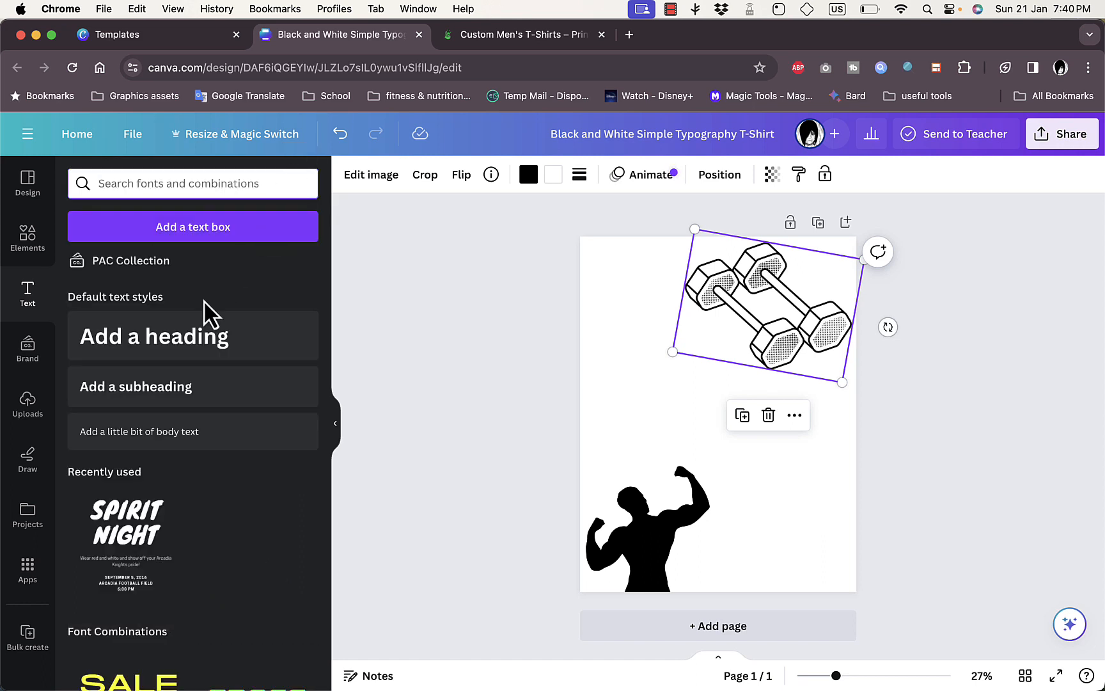
Step: Add the LIKE & SUBSCRIBE font combination to the page between the dumbbells and the bodybuilder
scroll(207, 506, "down", 10)
scroll(205, 506, "down", 8)
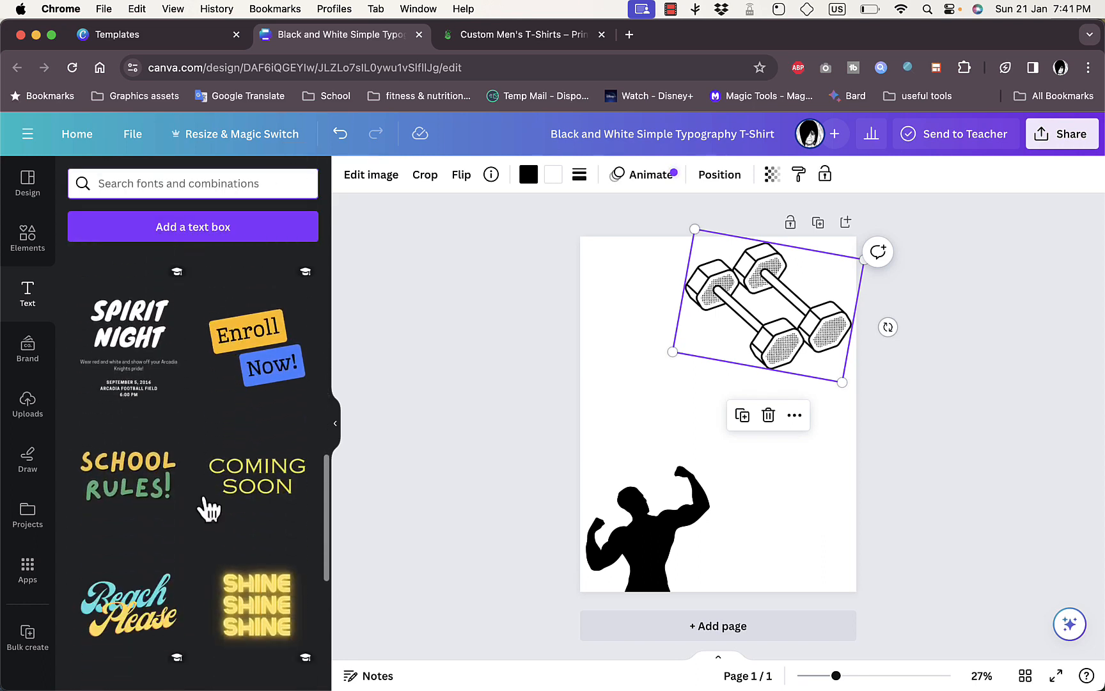
scroll(207, 509, "down", 8)
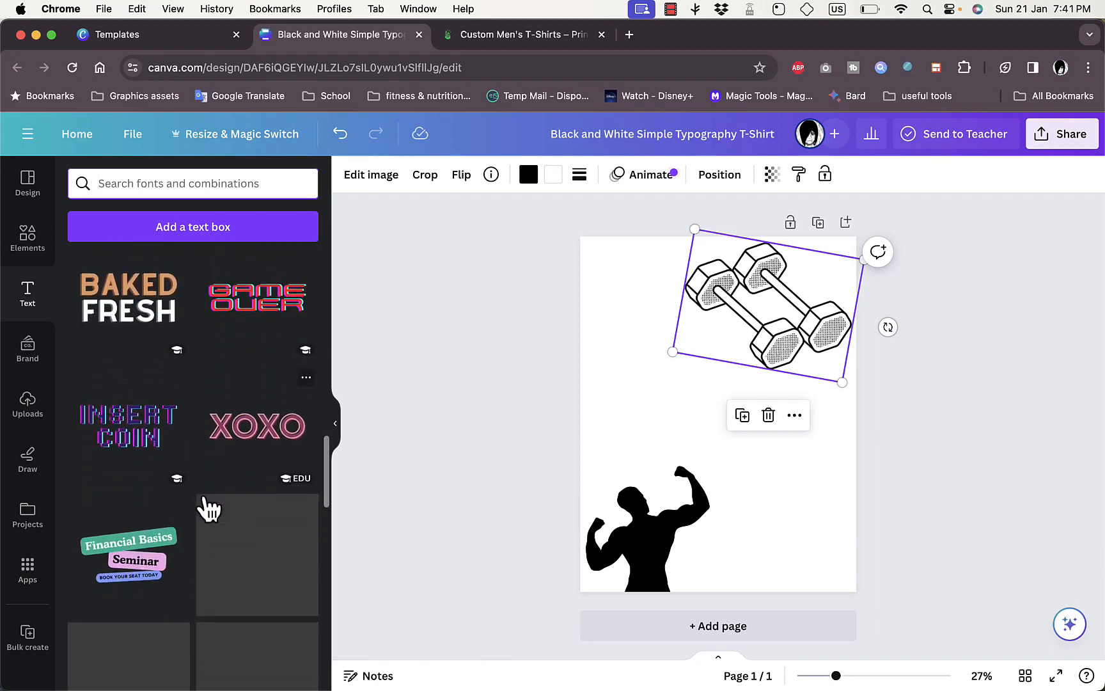
scroll(207, 508, "down", 8)
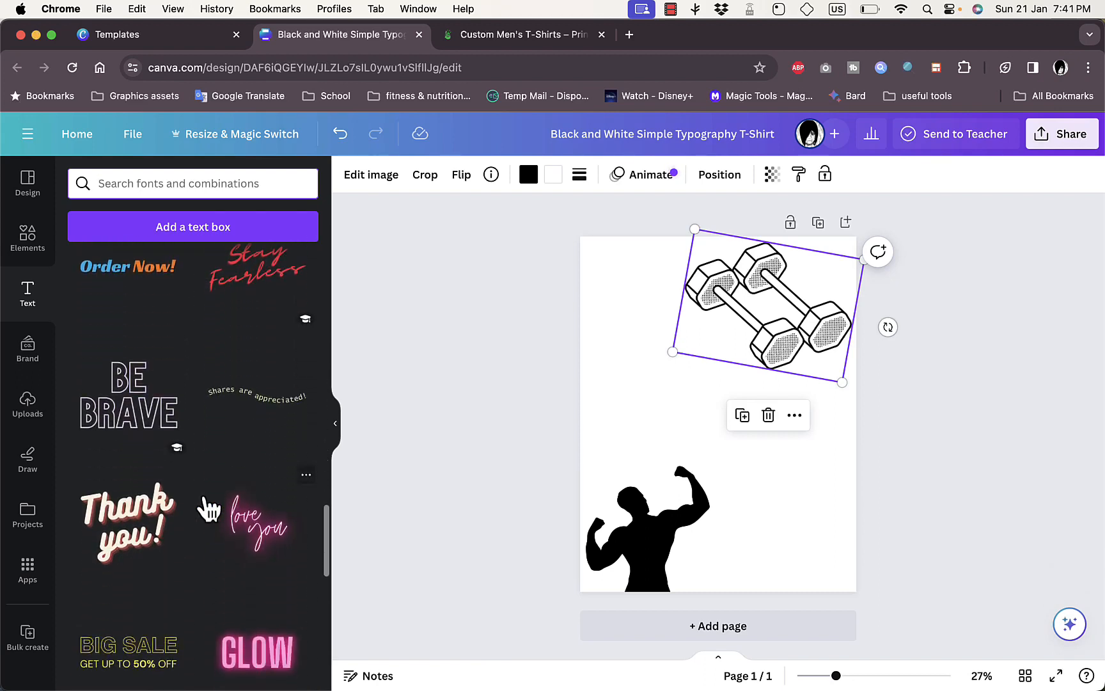
scroll(208, 509, "down", 5)
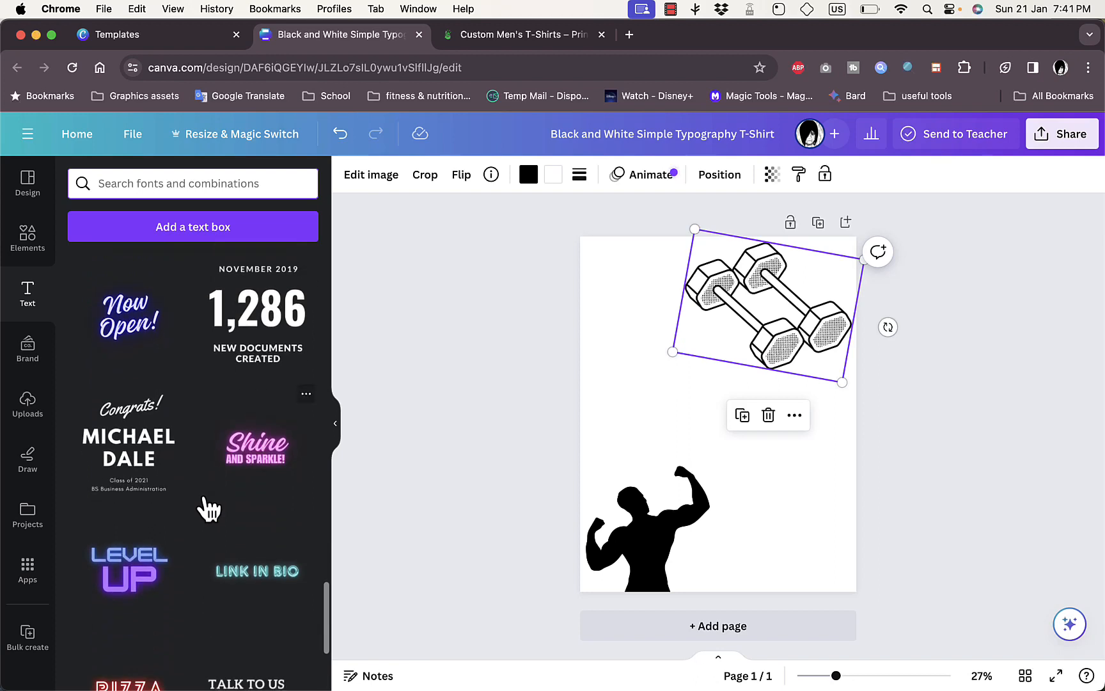
scroll(208, 509, "down", 6)
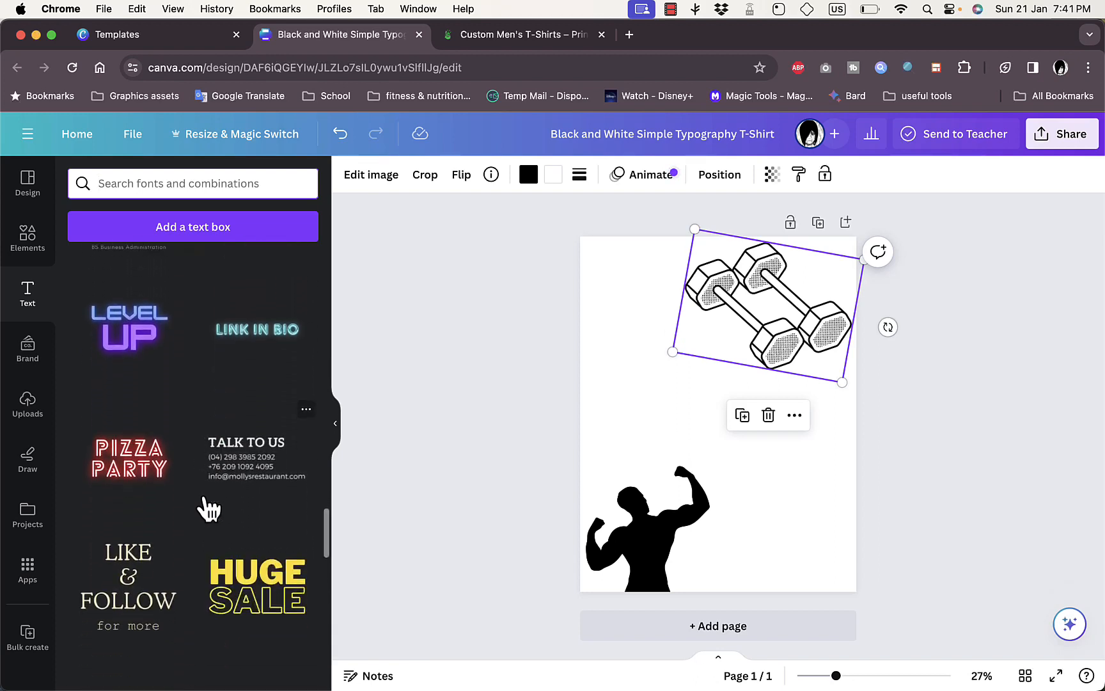
scroll(207, 509, "down", 1)
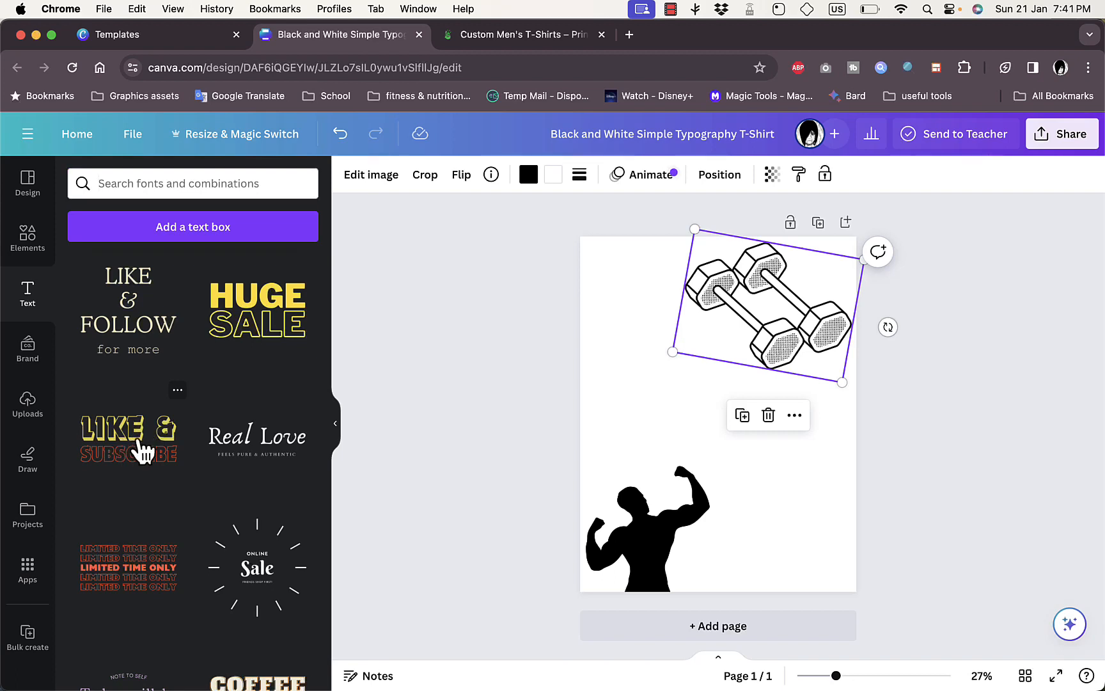
left_click_drag(141, 449, 646, 433)
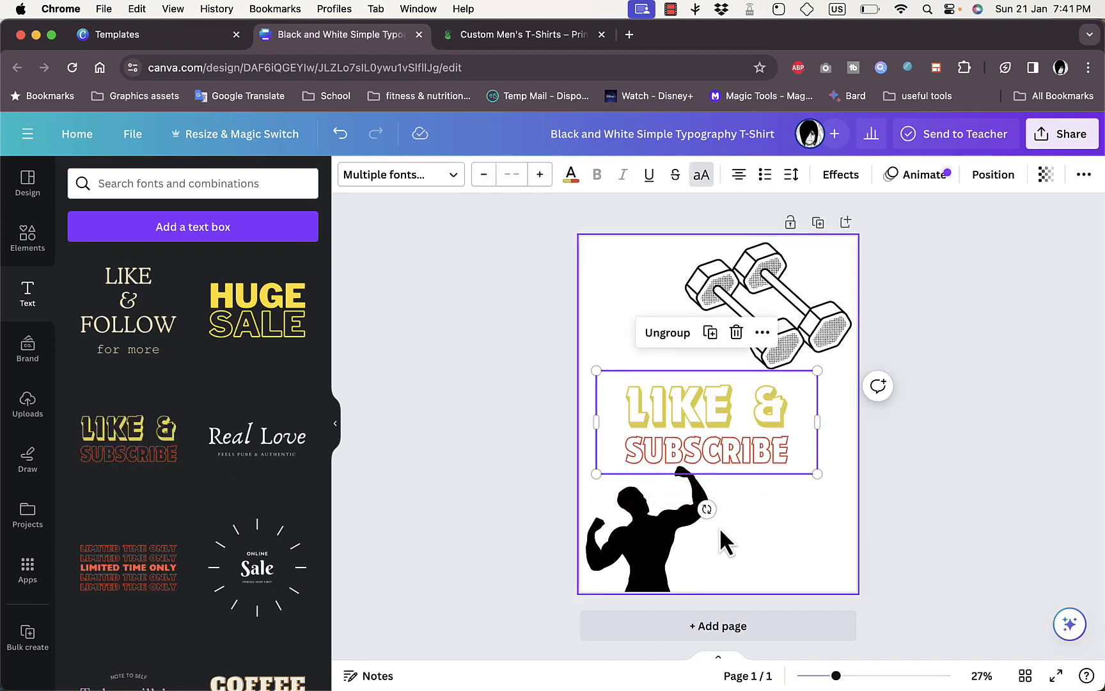
Step: Tilt the LIKE & SUBSCRIBE text group slightly counterclockwise and nudge it up and to the right
left_click_drag(706, 509, 728, 509)
left_click_drag(718, 410, 725, 406)
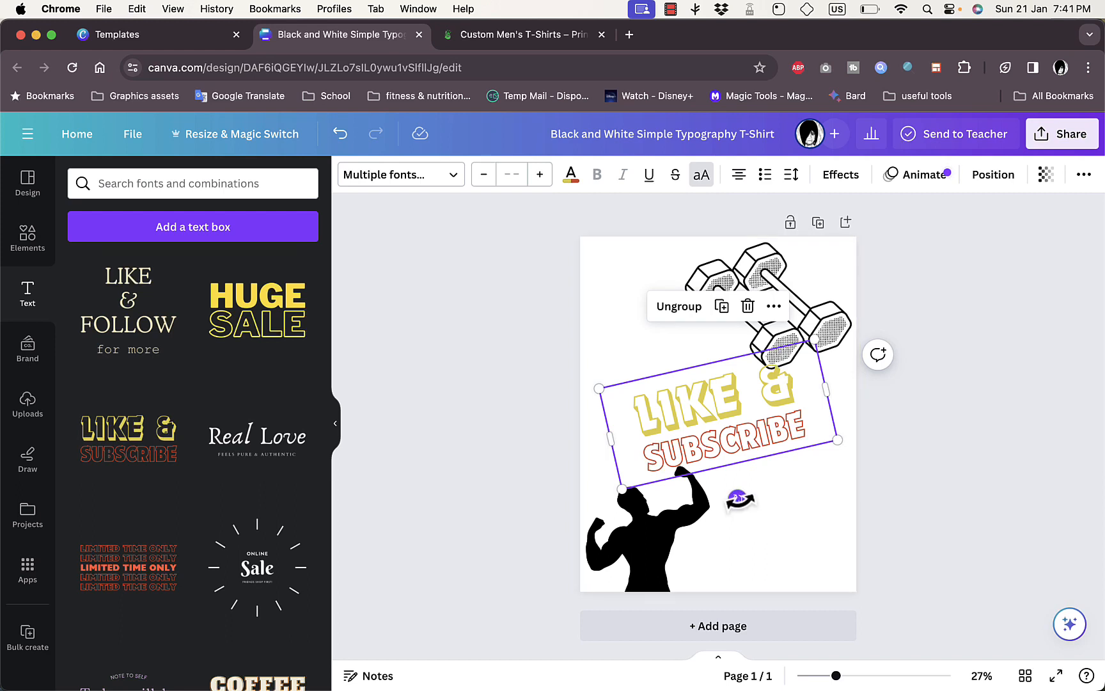
left_click_drag(735, 497, 727, 499)
left_click(728, 420)
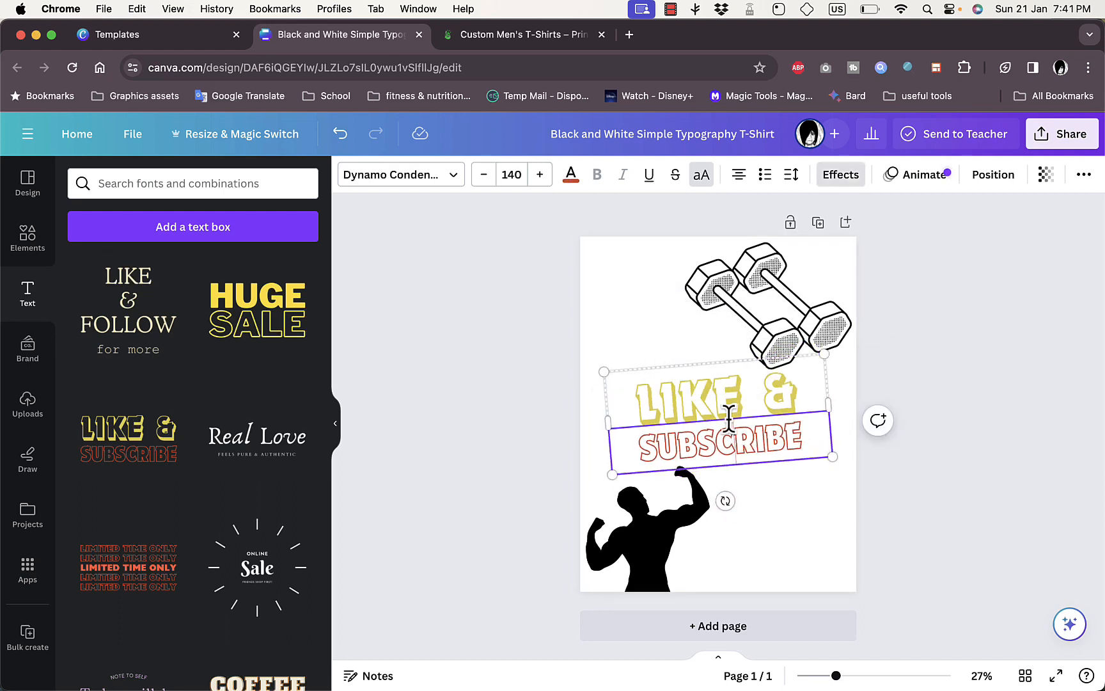
double_click(715, 437)
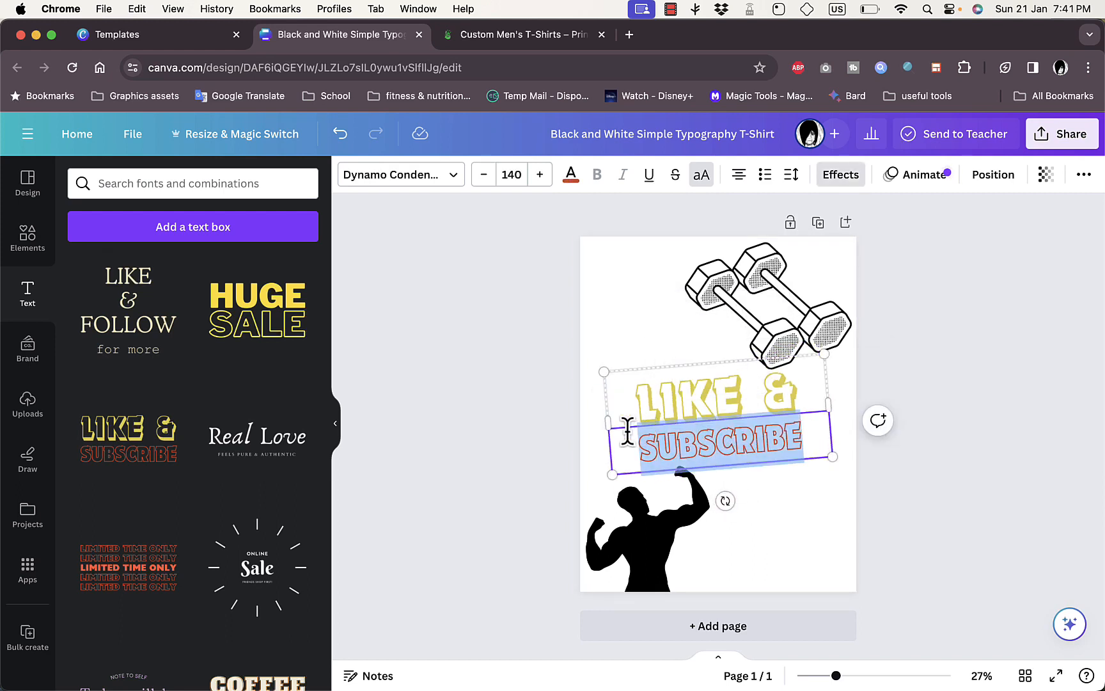
key("BackSpace")
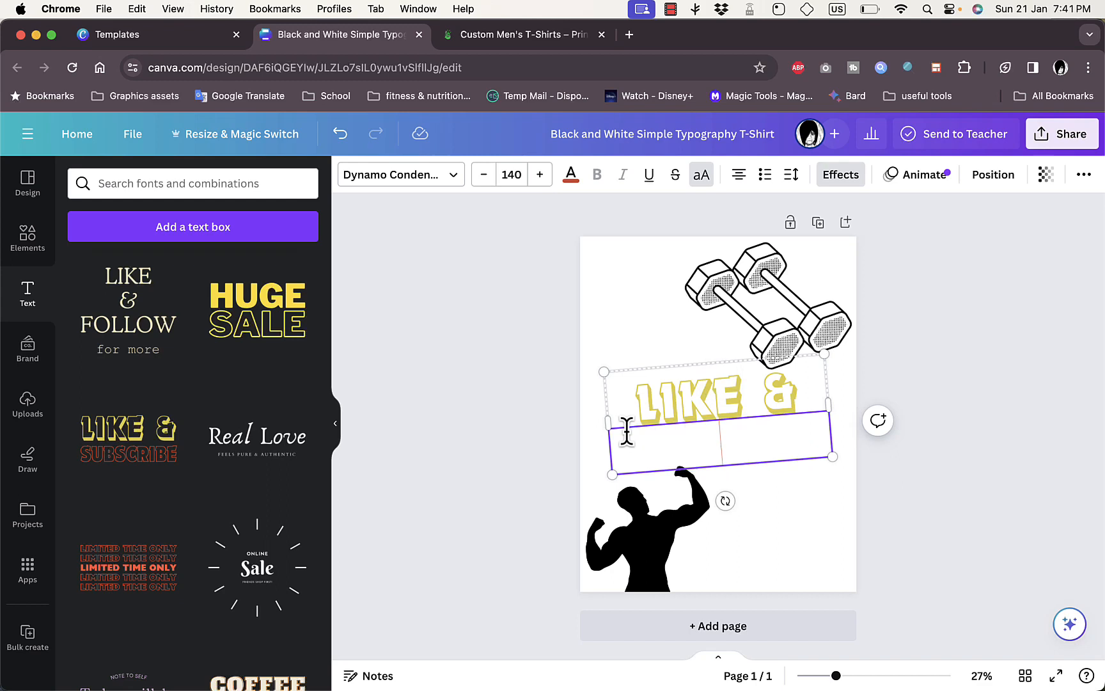
double_click(794, 394)
key("super+z")
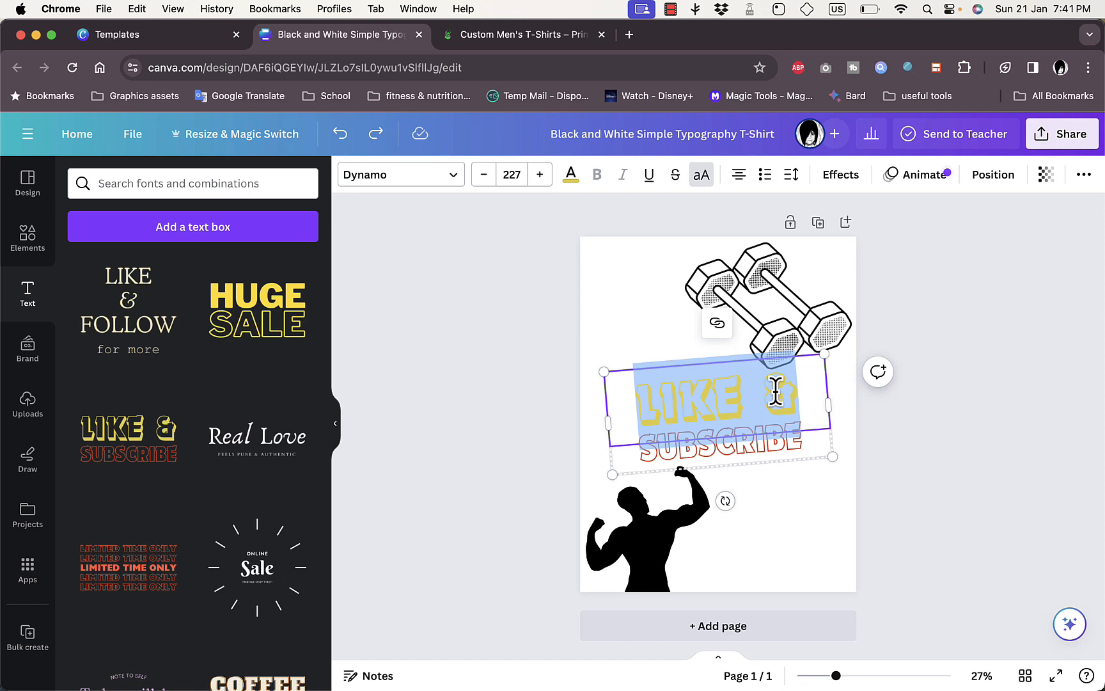
Step: Change the slogan's LIKE & line to NO PAIN, widened to fit on one line, and its SUBSCRIBE line to NO GAIN
type("NO PAI")
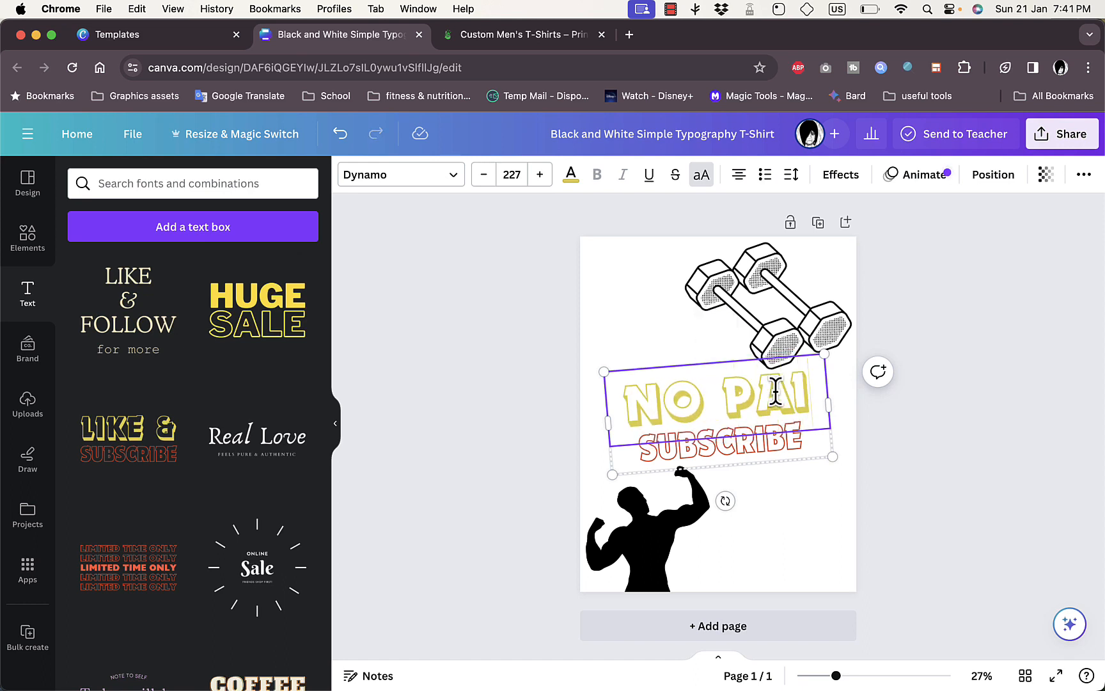
type("N")
left_click_drag(833, 427, 852, 426)
left_click(721, 351)
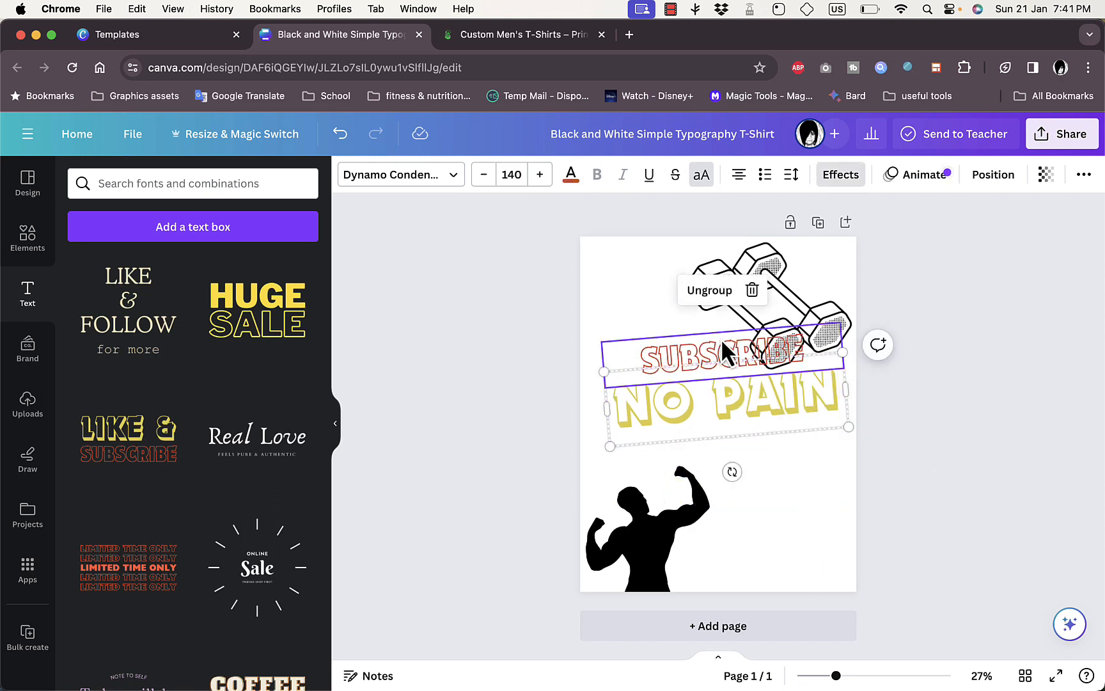
double_click(722, 351)
type("NO")
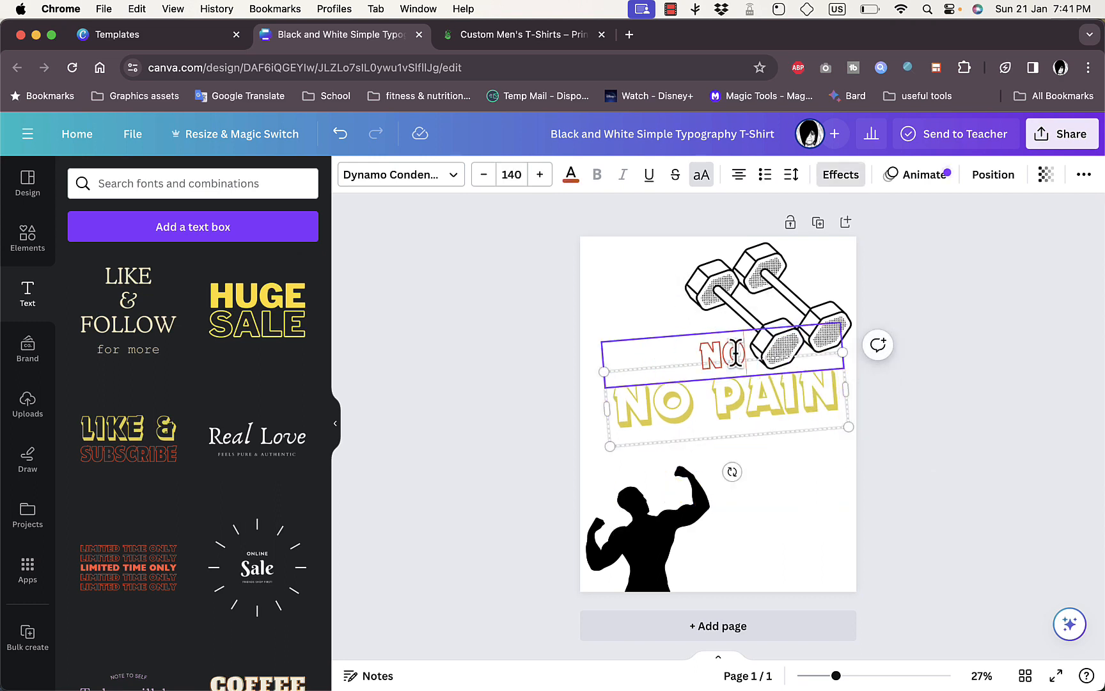
type(" GAIN")
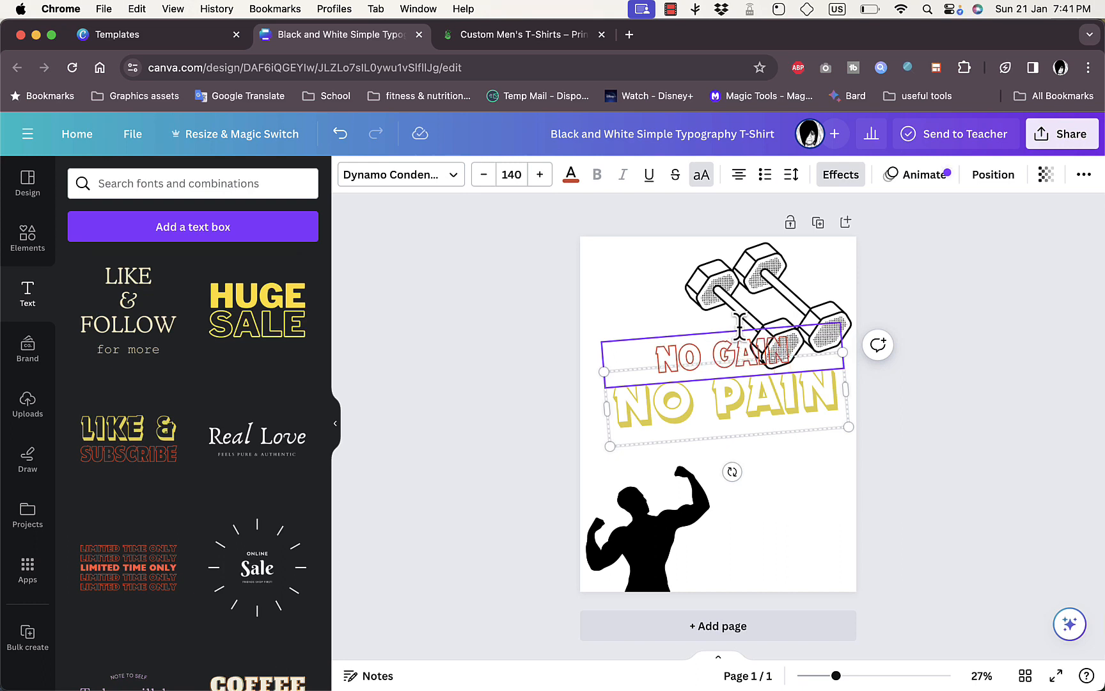
Step: Ungroup the slogan and rearrange its lines so NO PAIN sits directly above NO GAIN, between the dumbbells and the bodybuilder
left_click(726, 410)
mouse_move(726, 409)
left_mouse_down()
mouse_move(723, 380)
mouse_move(721, 427)
left_mouse_up()
left_click(720, 374)
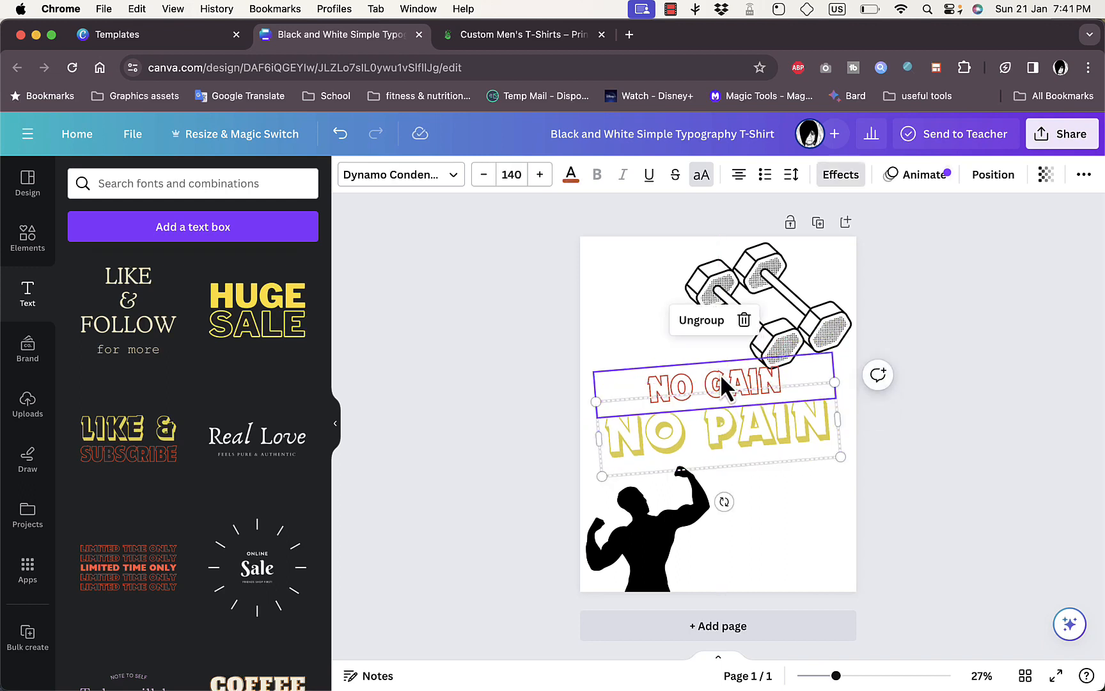
left_click(711, 322)
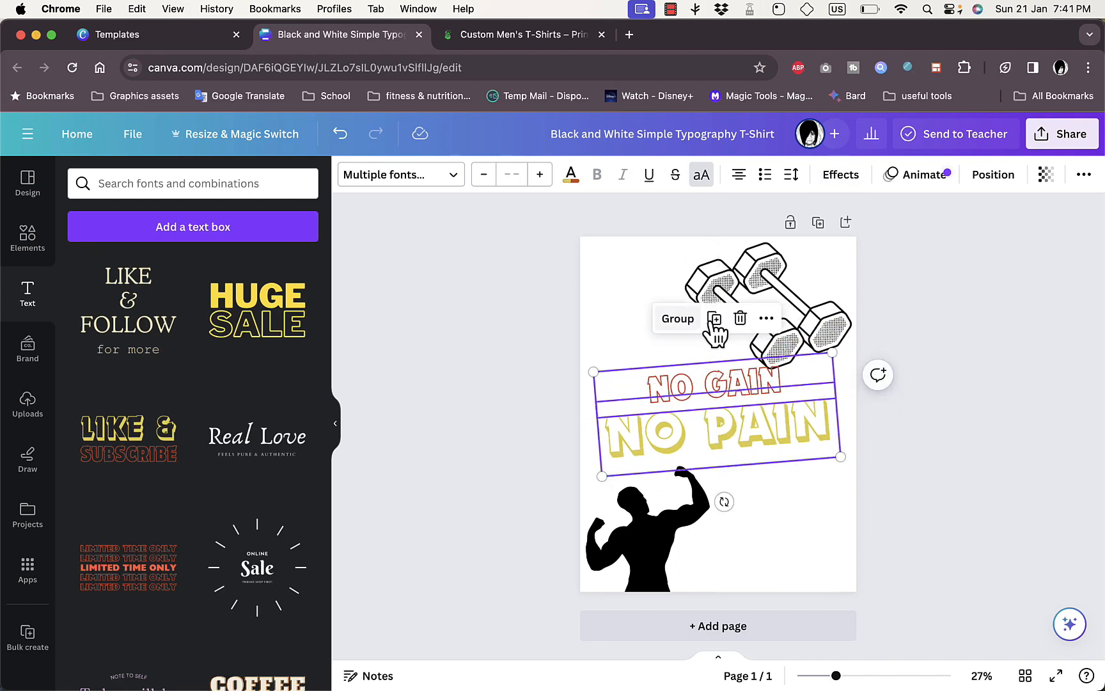
mouse_move(705, 378)
left_mouse_down()
mouse_move(719, 454)
mouse_move(710, 387)
left_mouse_up()
left_click(686, 362)
left_click(698, 378)
left_click(715, 426)
left_click_drag(719, 455, 717, 427)
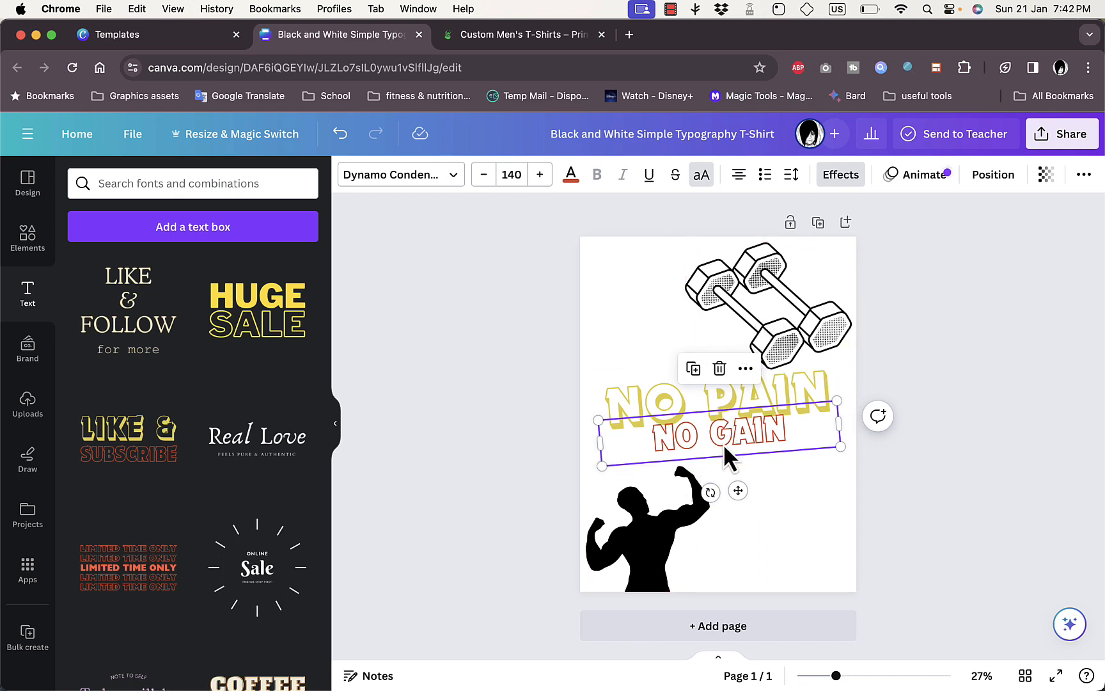
Step: Recolour the NO GAIN text with the medium blue from the default solid colours
left_click(658, 398)
left_click(708, 432)
double_click(730, 431)
triple_click(730, 430)
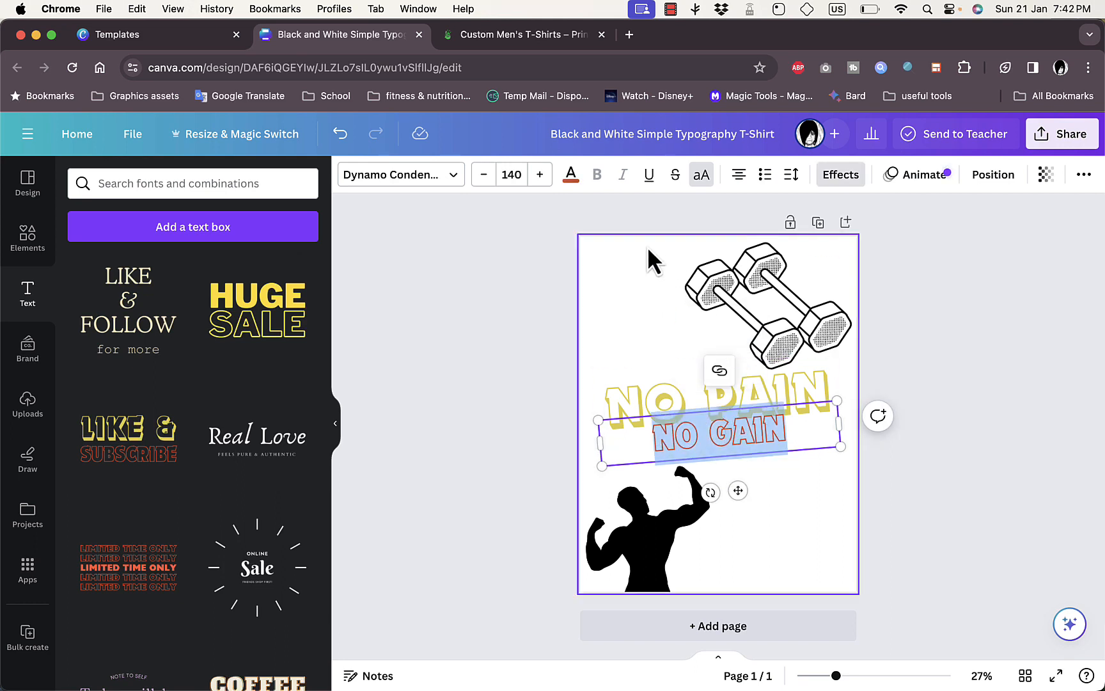
left_click(570, 174)
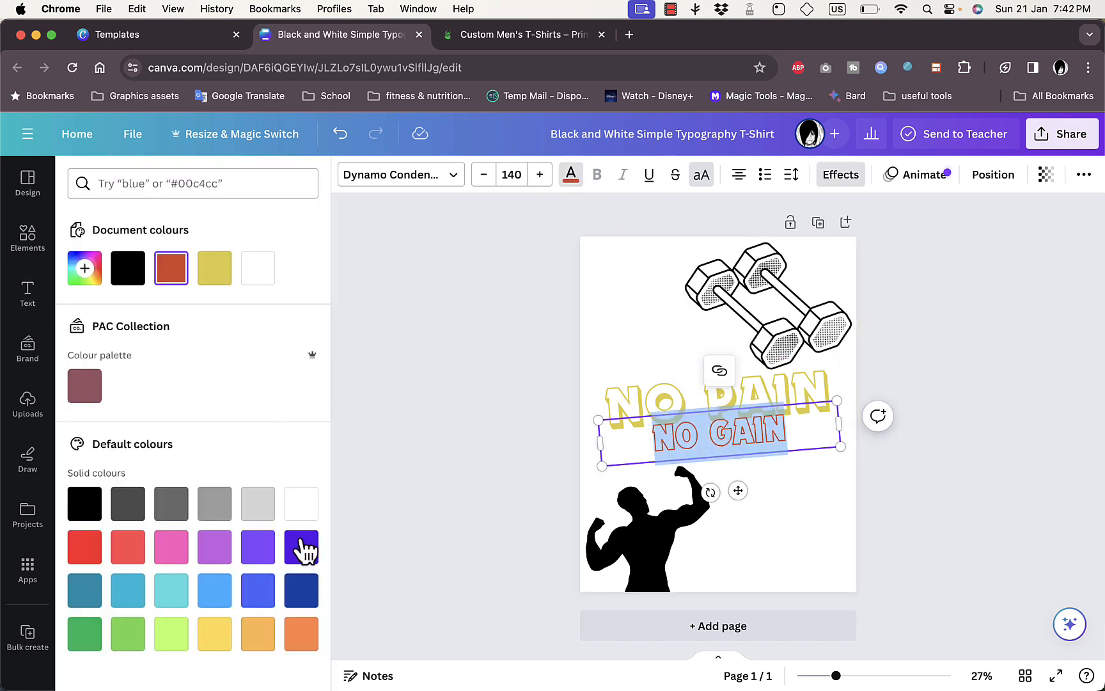
left_click(257, 590)
left_click(631, 399)
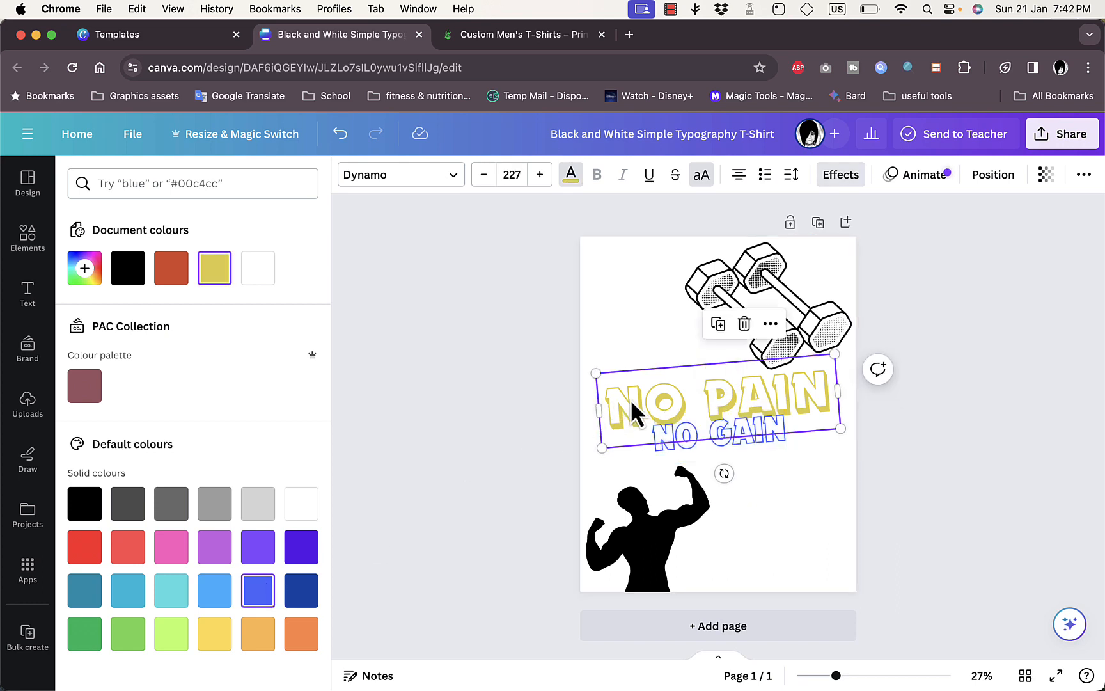
left_click(637, 349)
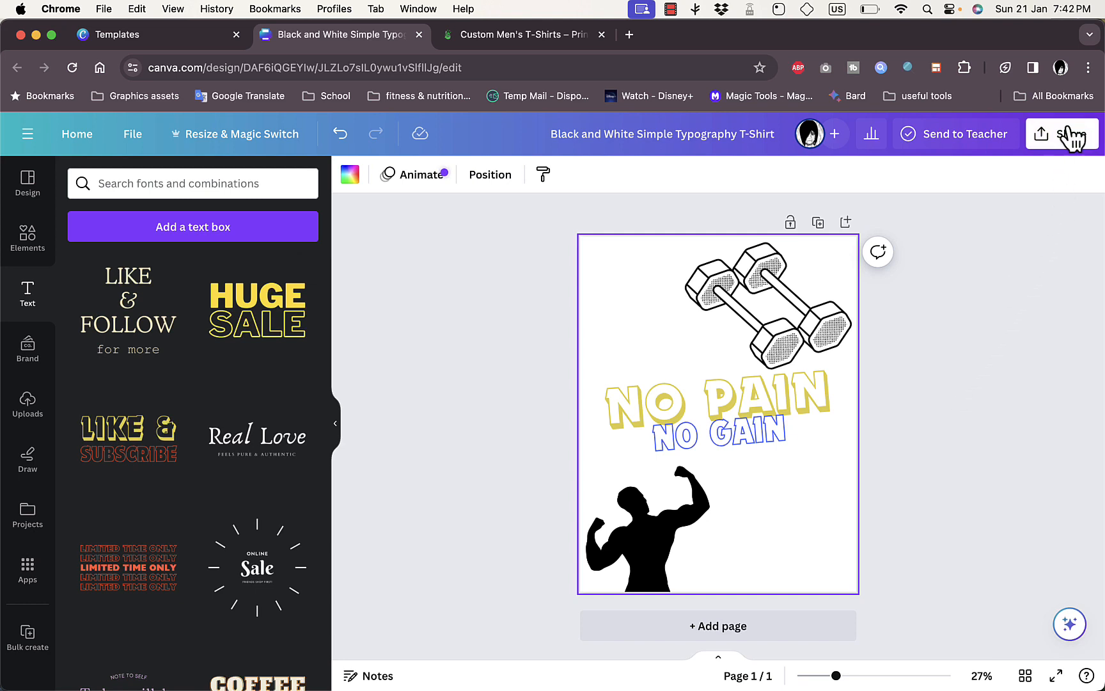
Step: Download the design as a PNG with a transparent background at size 1.5 (2,333 × 3,000 px)
left_click(1065, 134)
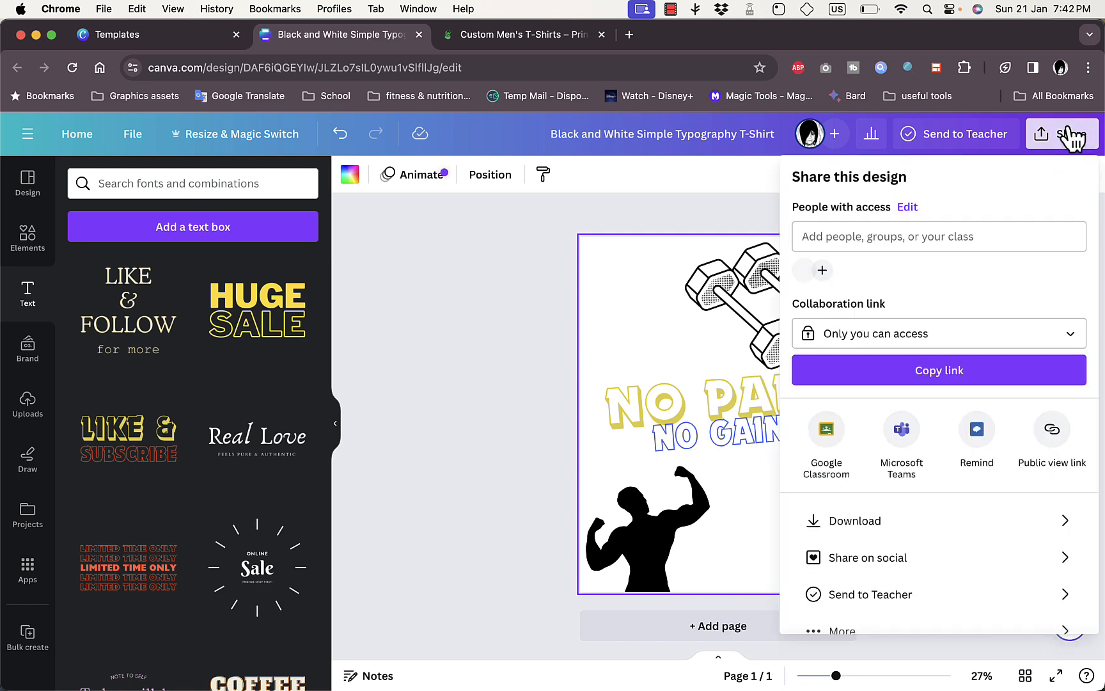
left_click(891, 522)
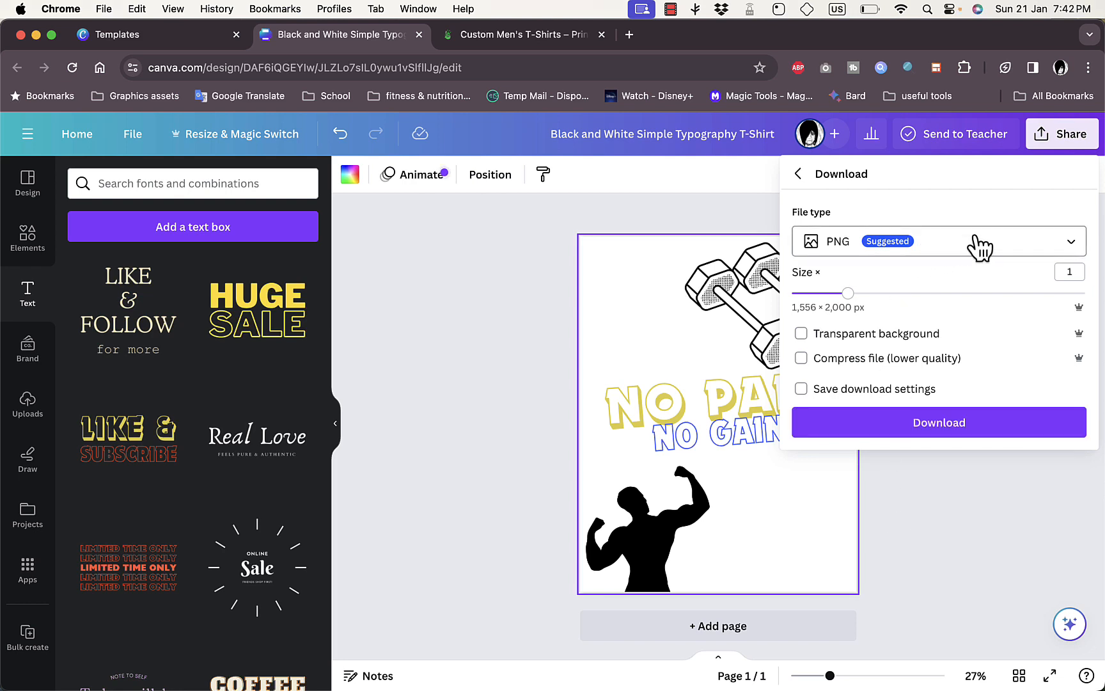
left_click(1069, 246)
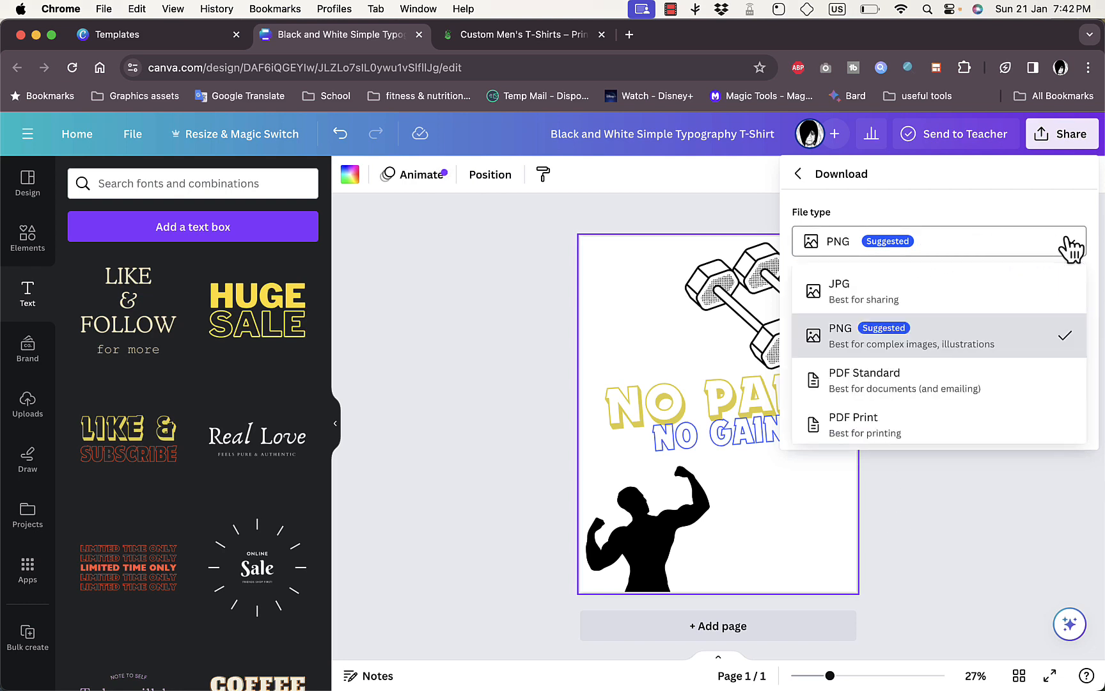
left_click(915, 338)
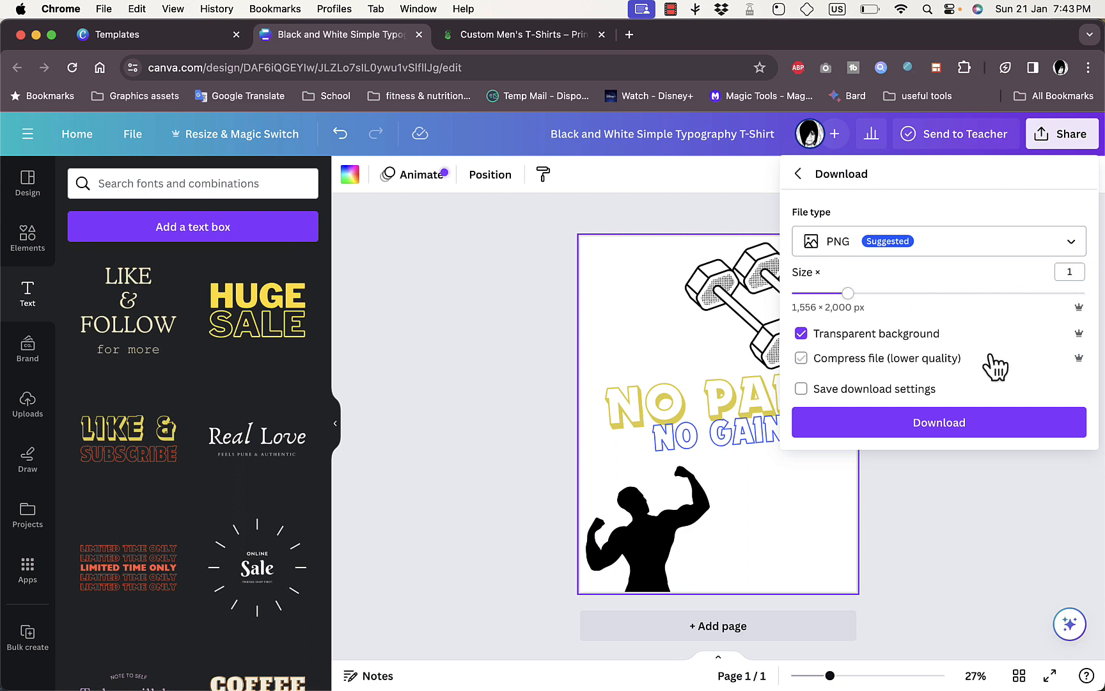
left_click_drag(848, 294, 904, 294)
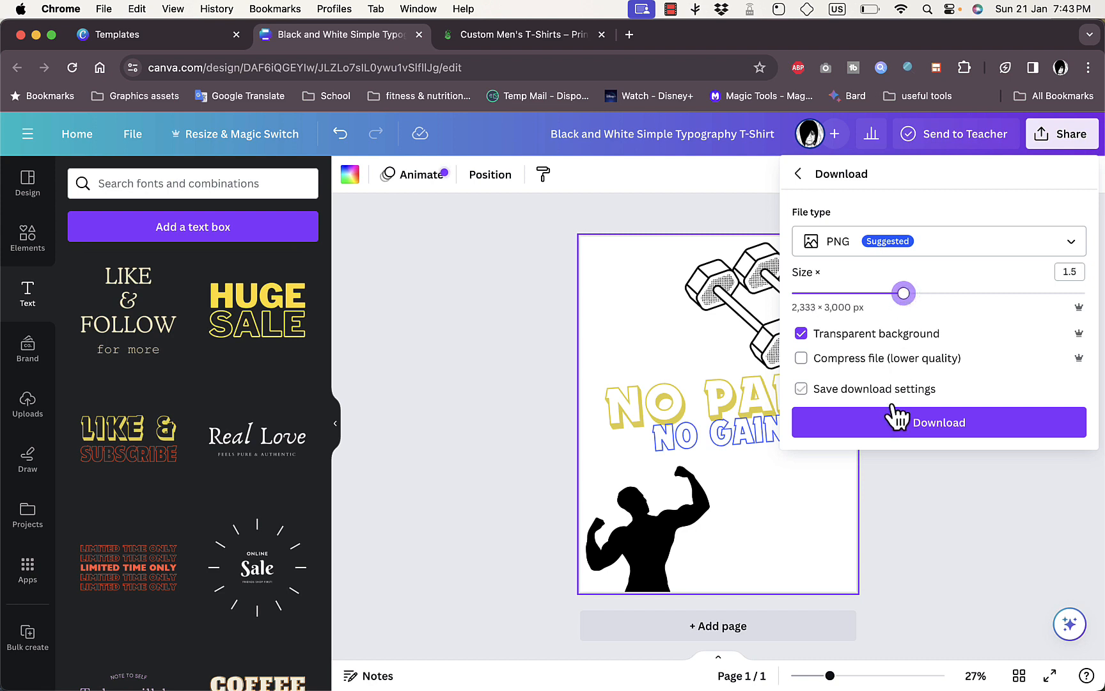
left_click(943, 431)
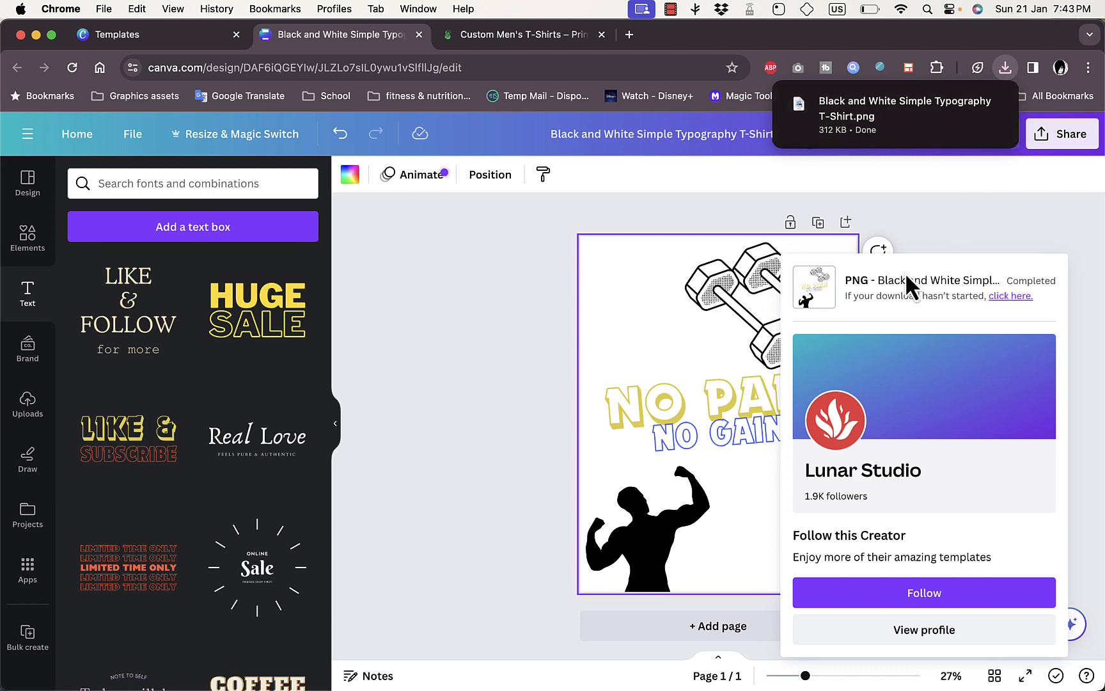
Step: Switch to Printify, open the Gildan 5000 Unisex Heavy Cotton Tee and look through its price, colour and product details
left_click(527, 42)
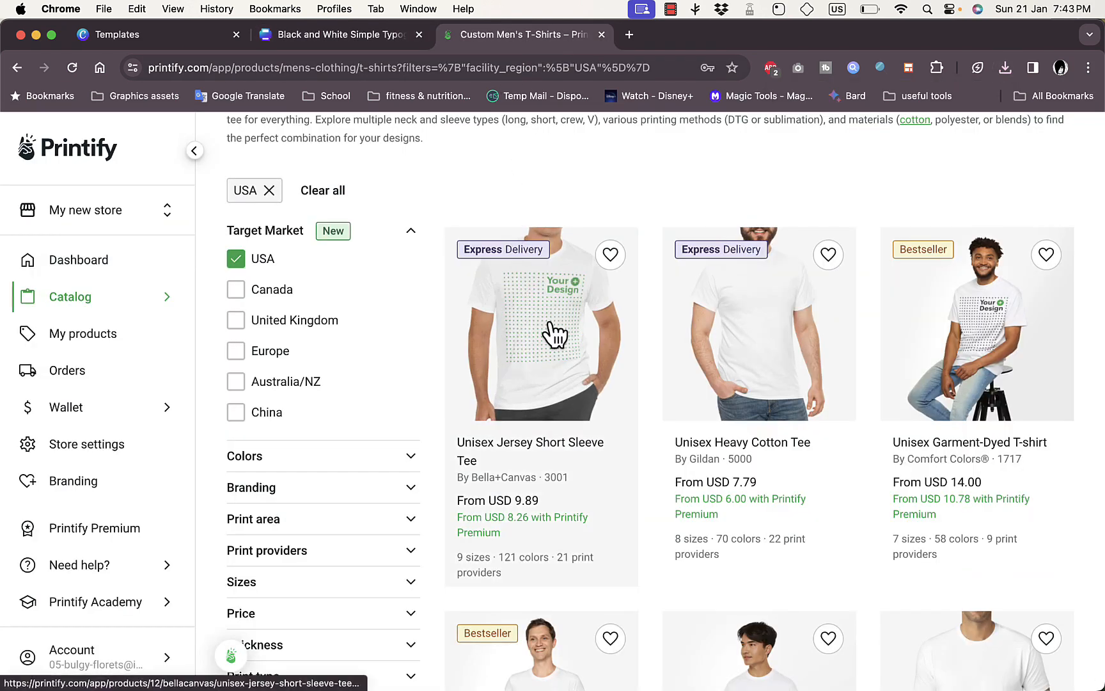
left_click(757, 325)
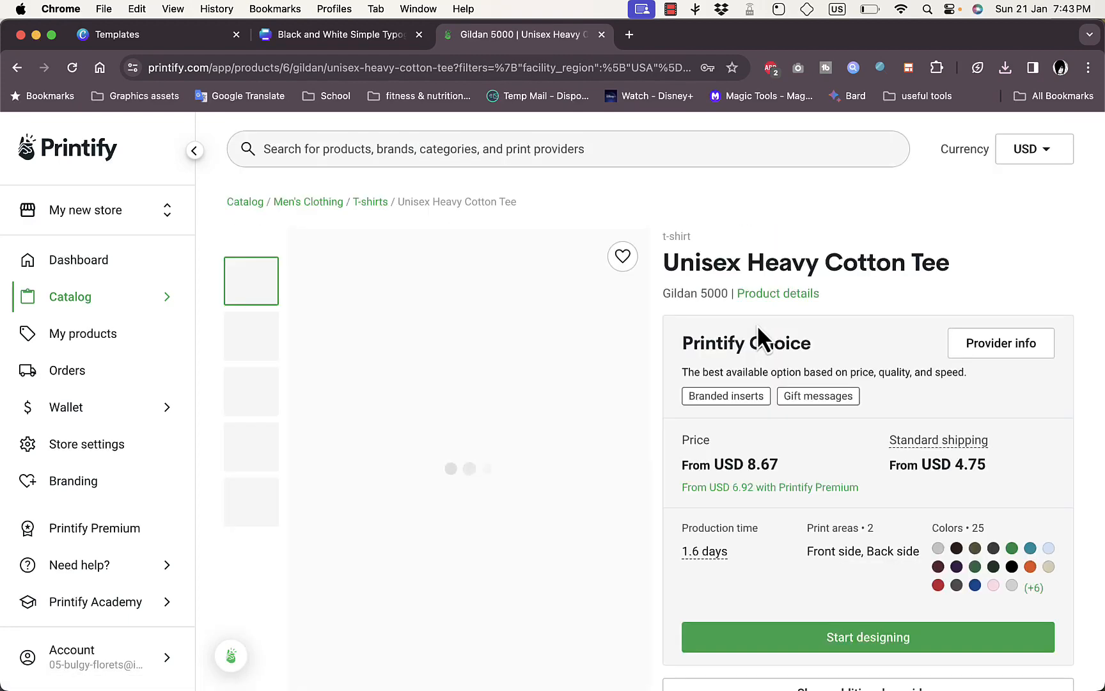
scroll(737, 406, "down", 2)
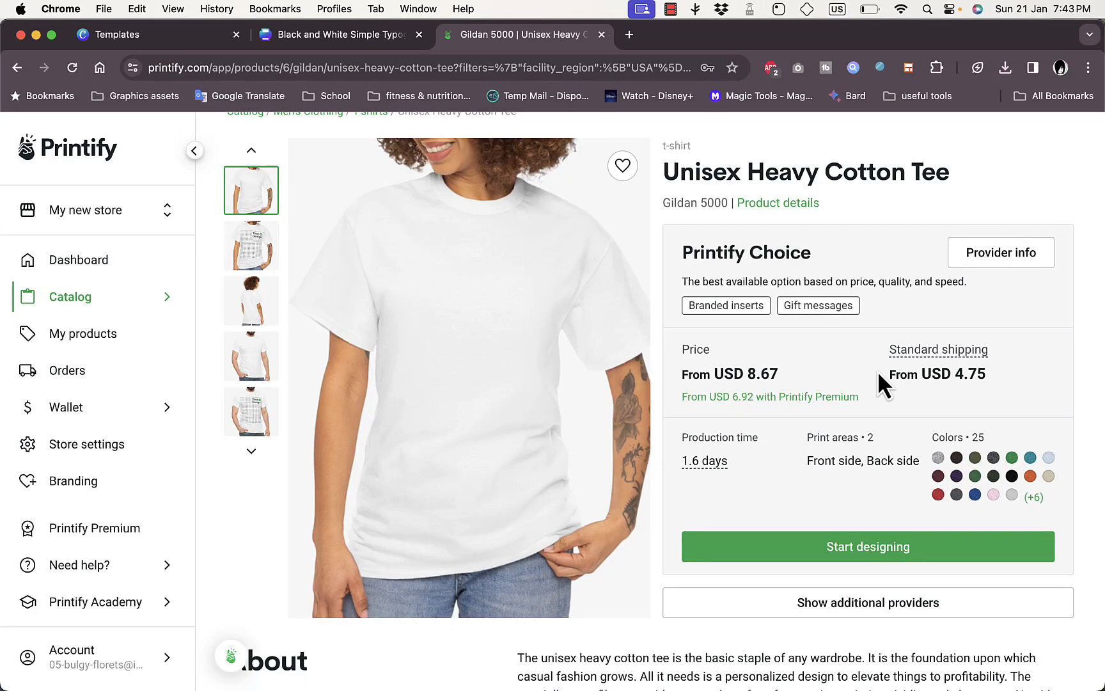
scroll(879, 376, "down", 10)
scroll(877, 378, "down", 15)
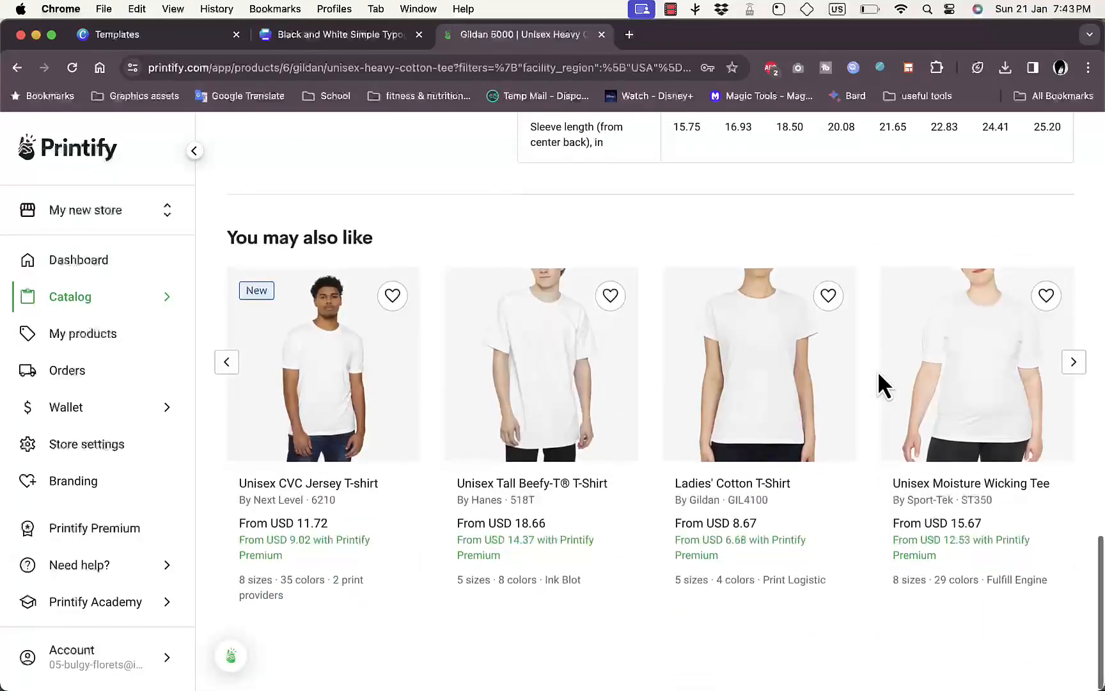
scroll(879, 374, "up", 20)
scroll(879, 374, "down", 3)
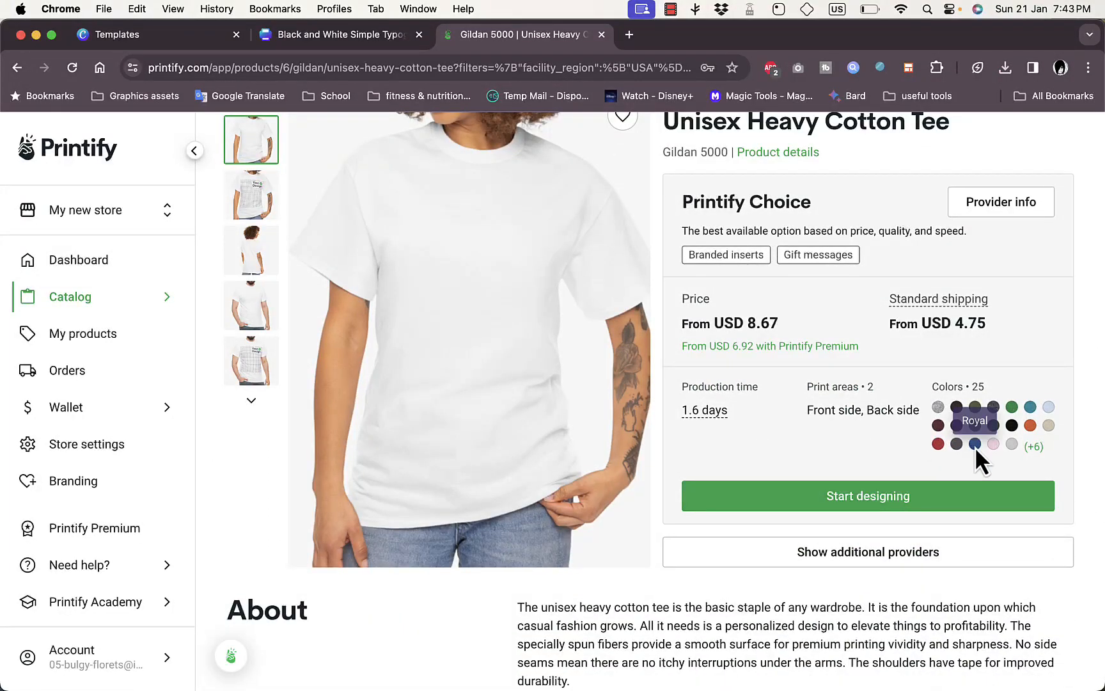
scroll(756, 317, "up", 3)
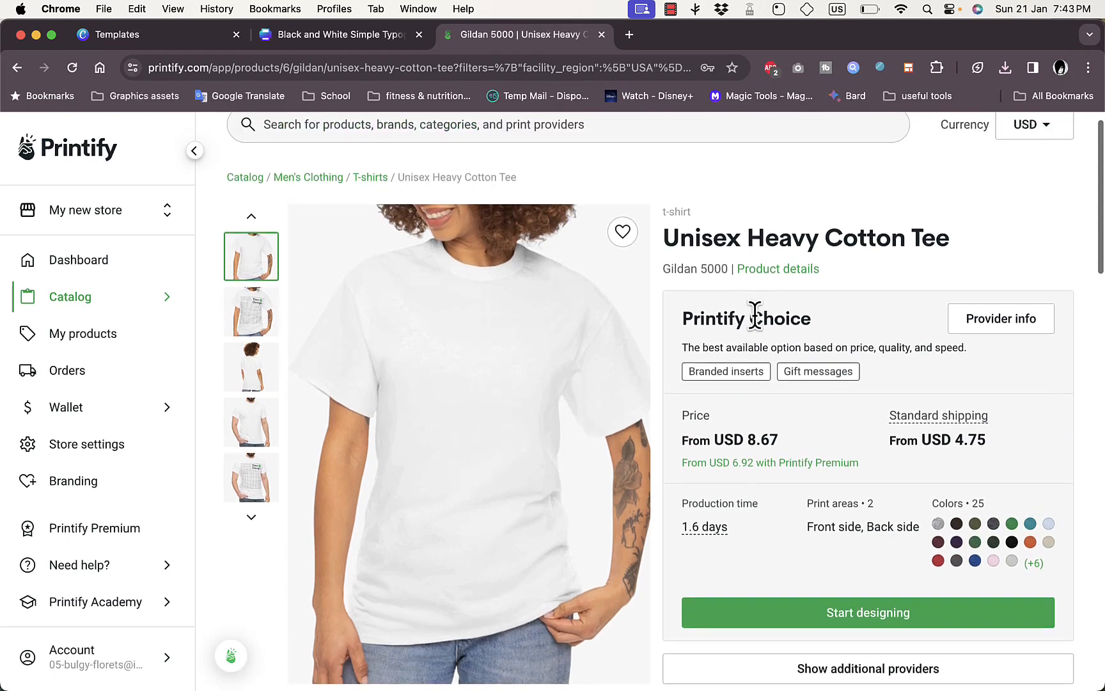
scroll(755, 317, "down", 3)
Step: Start designing the tee and check the back print area before returning to the front side
left_click(835, 534)
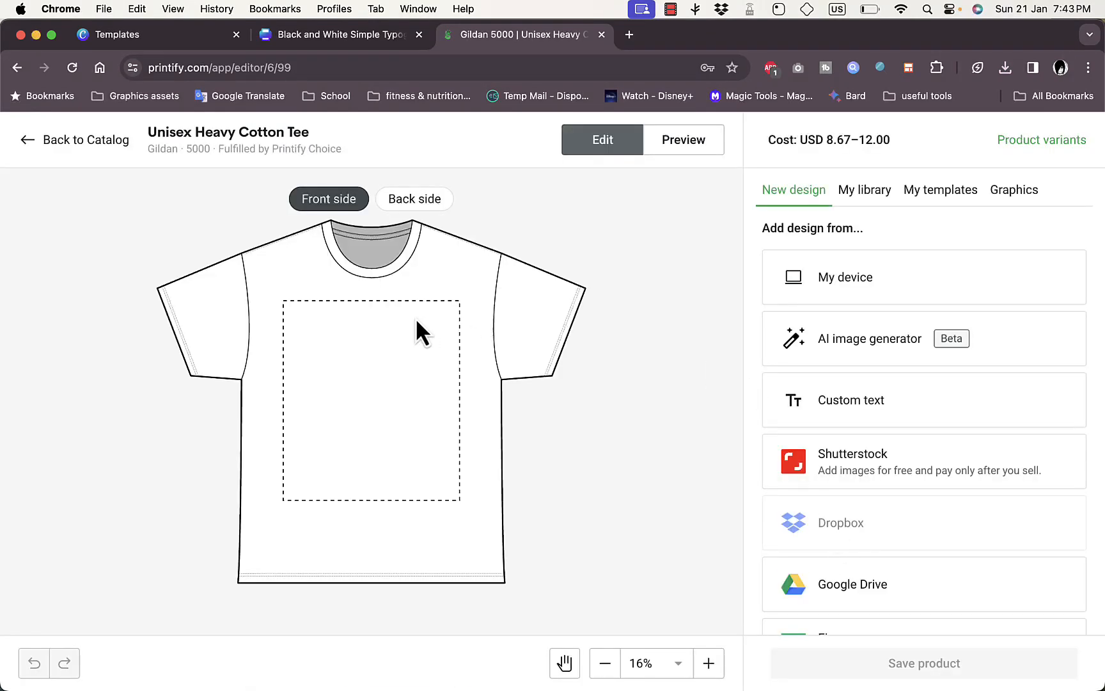
left_click(433, 199)
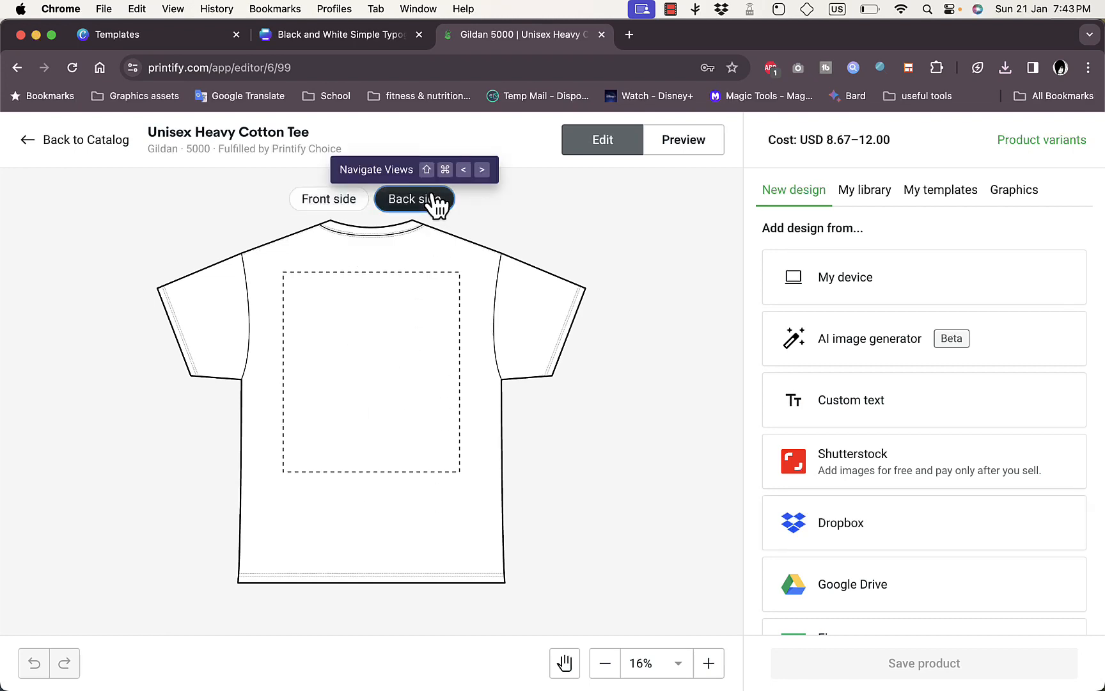
left_click(338, 201)
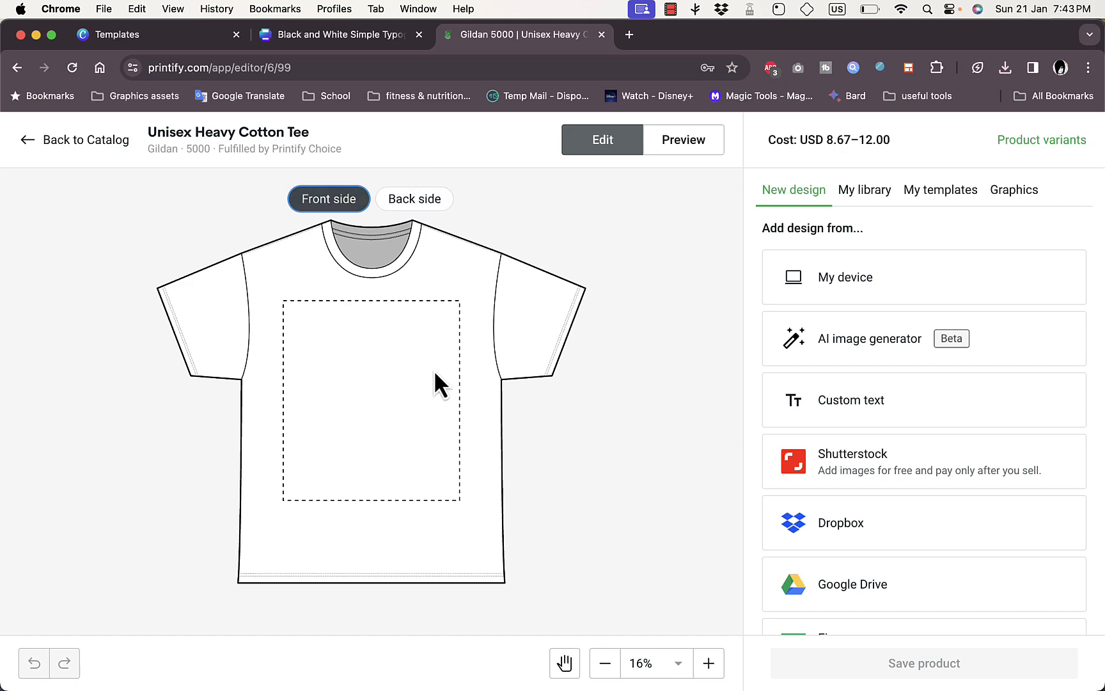
Step: Upload Black and White Simple Typography T-Shirt.png from the Downloads folder onto the shirt's front
left_click(844, 295)
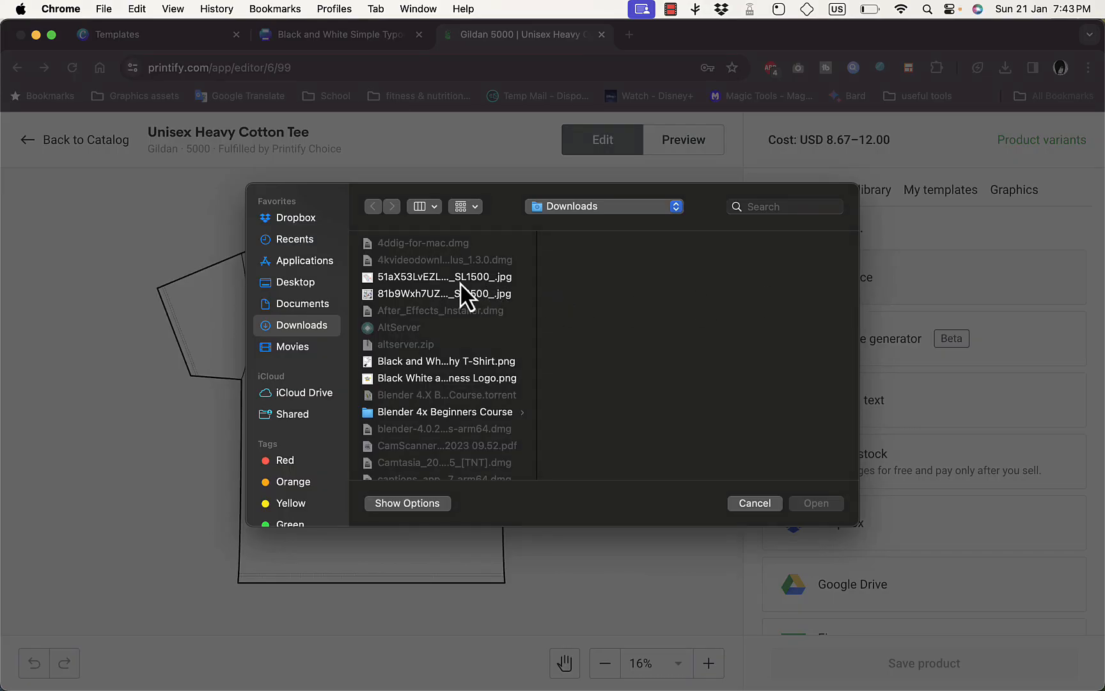
scroll(459, 308, "down", 3)
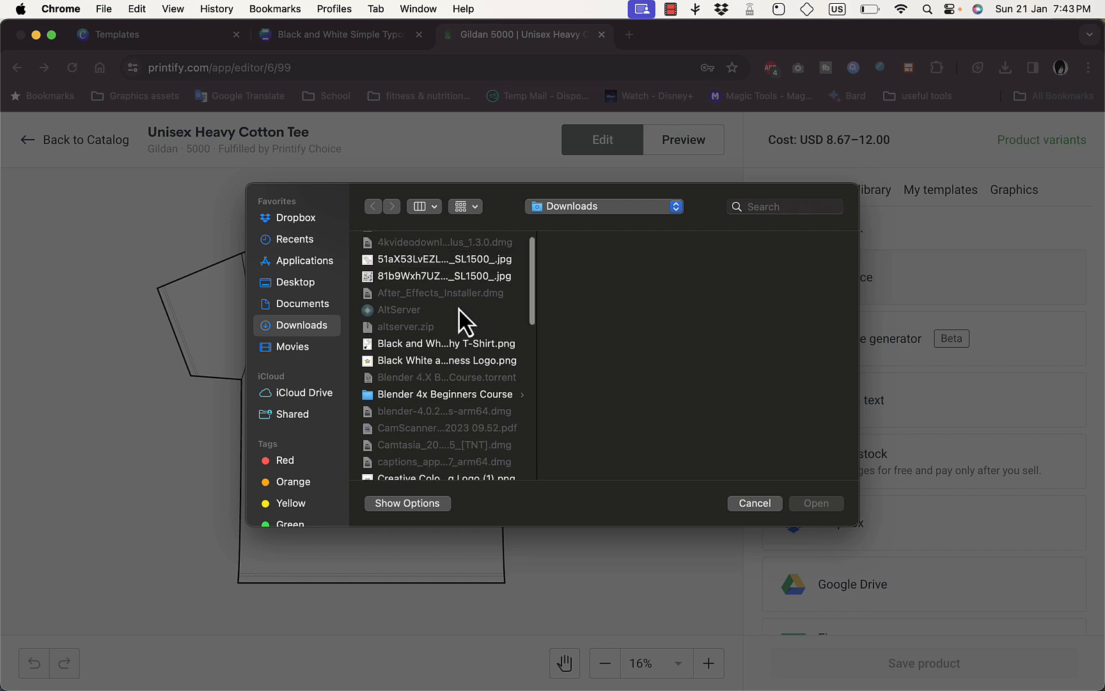
left_click(446, 314)
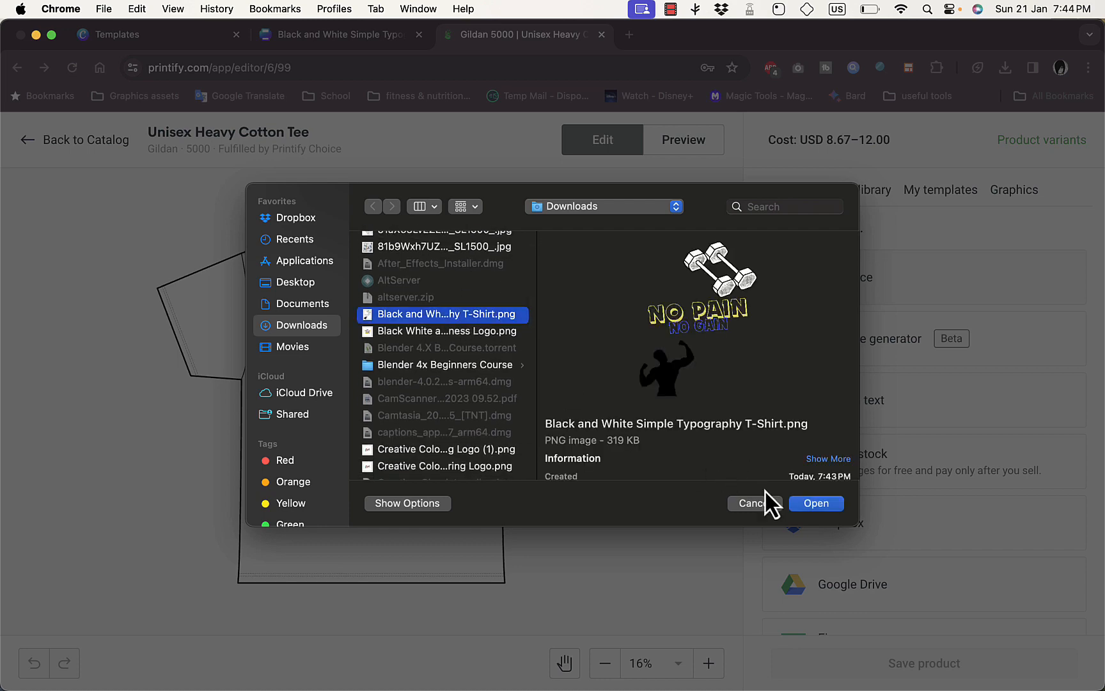
left_click(815, 503)
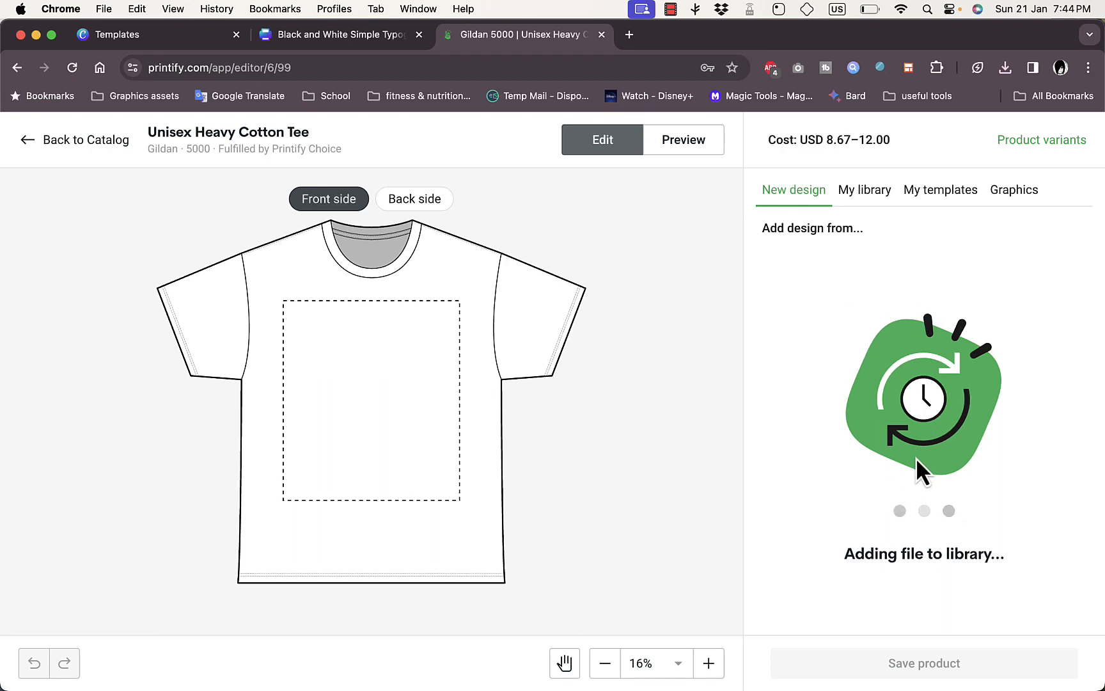
left_click(483, 467)
left_click(422, 440)
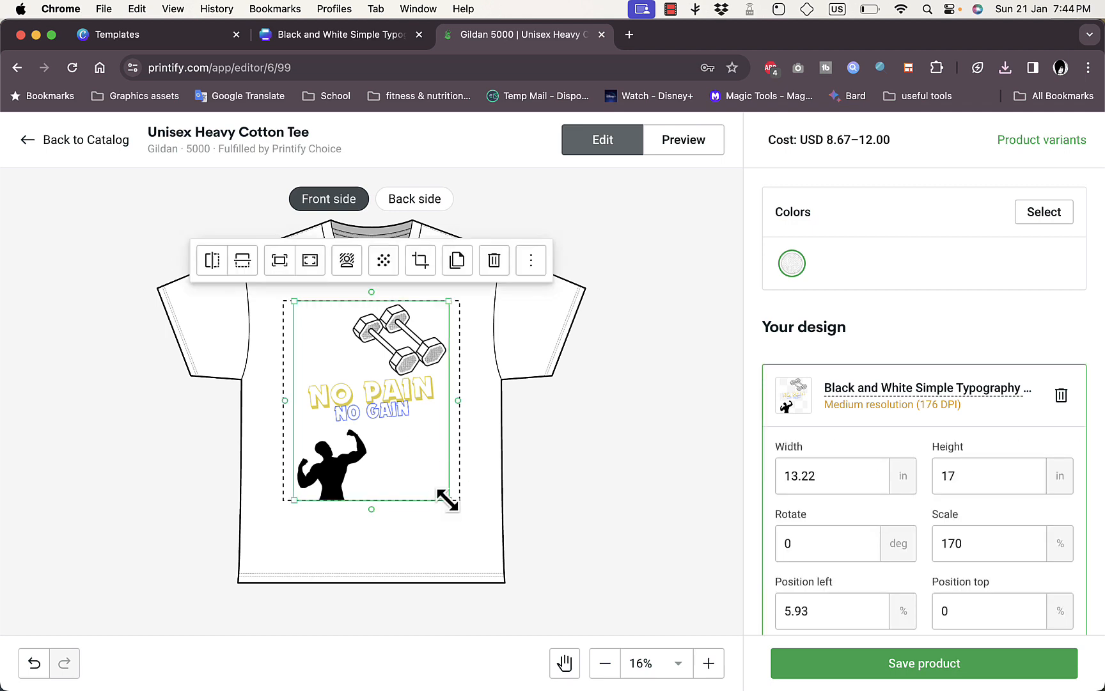
Step: Adjust the design on the shirt's front to about 13.2 × 17 in, slightly right of centre within the print area
mouse_move(447, 500)
left_mouse_down()
mouse_move(481, 518)
mouse_move(451, 497)
left_mouse_up()
left_click_drag(417, 430, 422, 431)
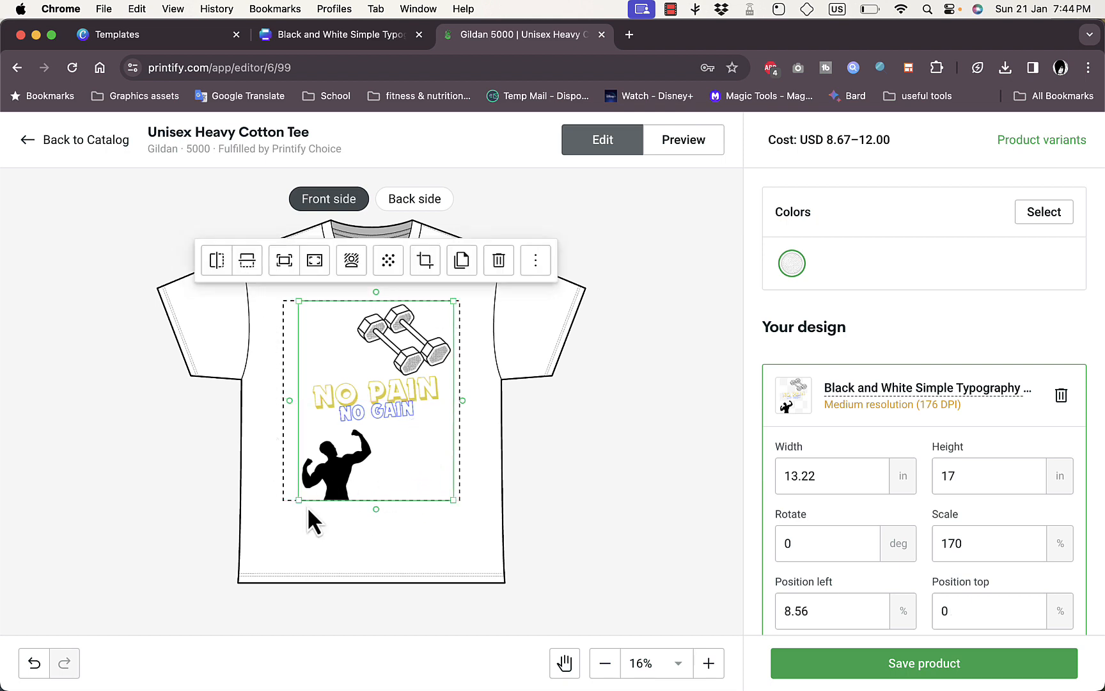
left_click_drag(300, 499, 274, 537)
left_click_drag(343, 460, 352, 447)
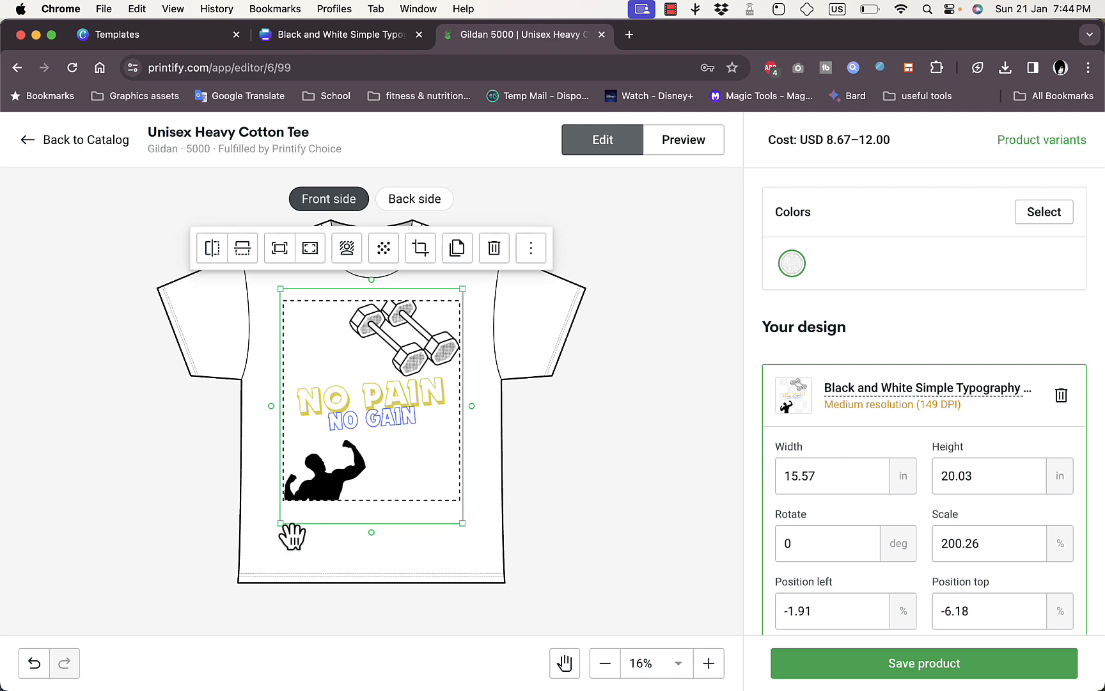
left_click_drag(283, 526, 301, 503)
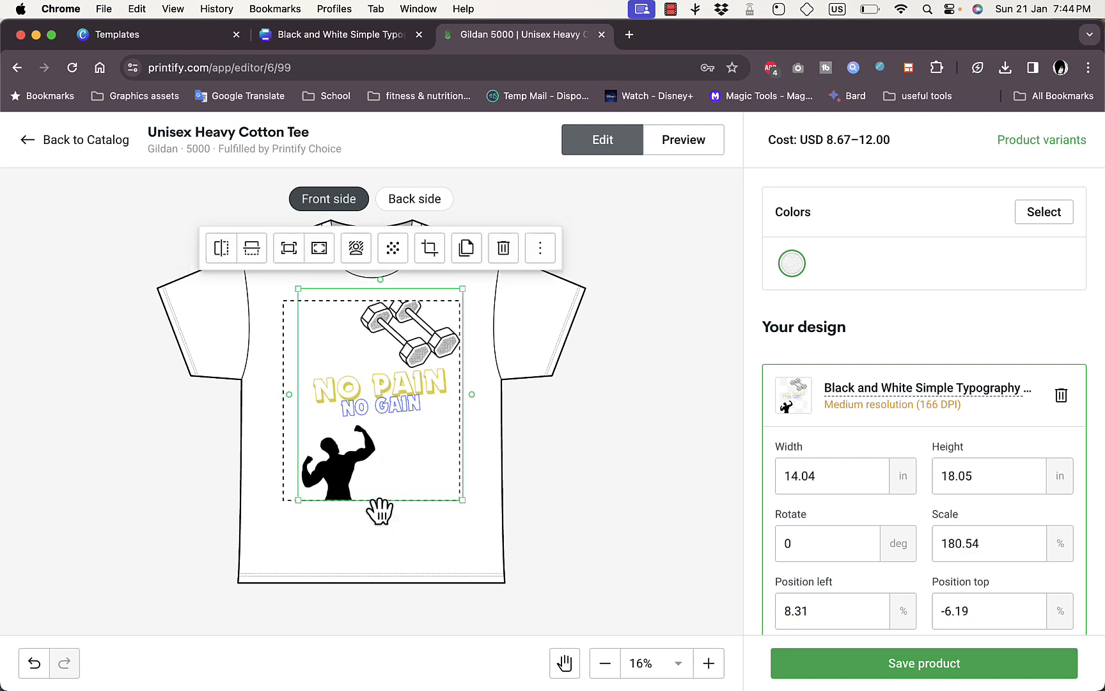
left_click_drag(462, 290, 453, 300)
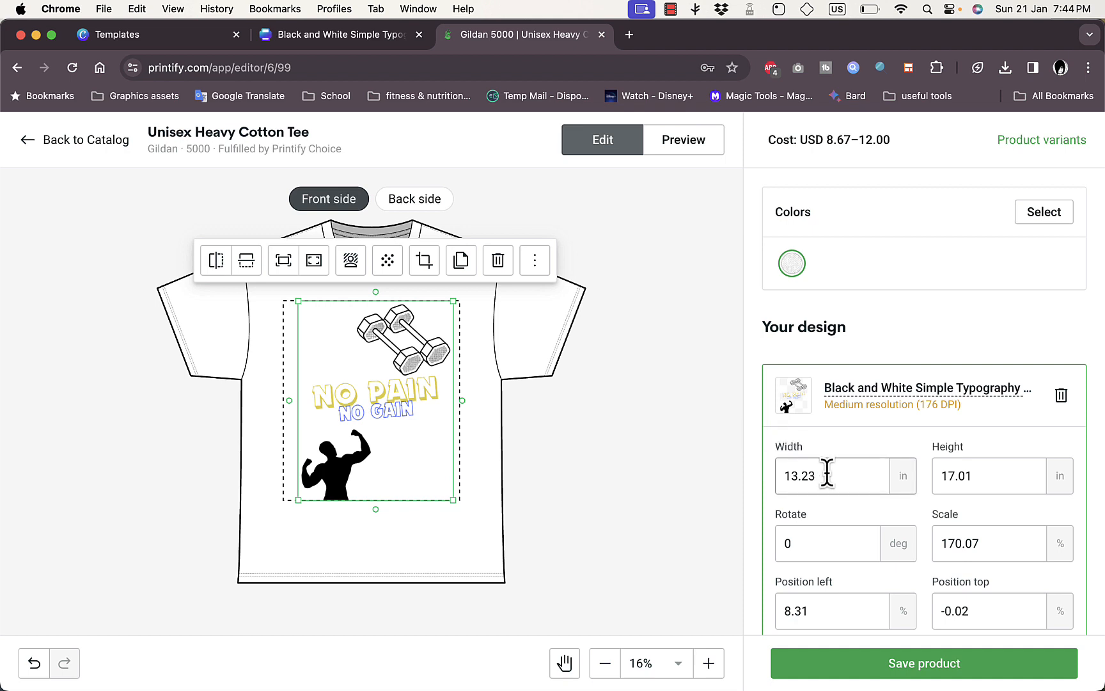
Step: Check the design's size, position and pattern settings and save the Unisex Heavy Cotton Tee product
scroll(947, 483, "down", 2)
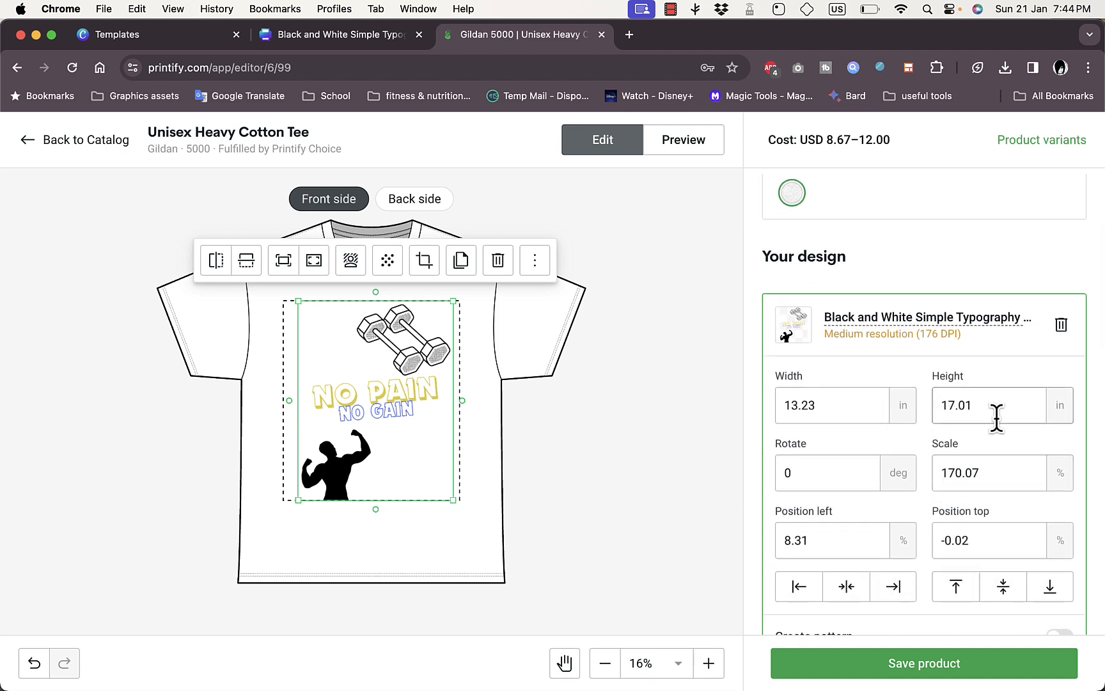
scroll(929, 543, "down", 3)
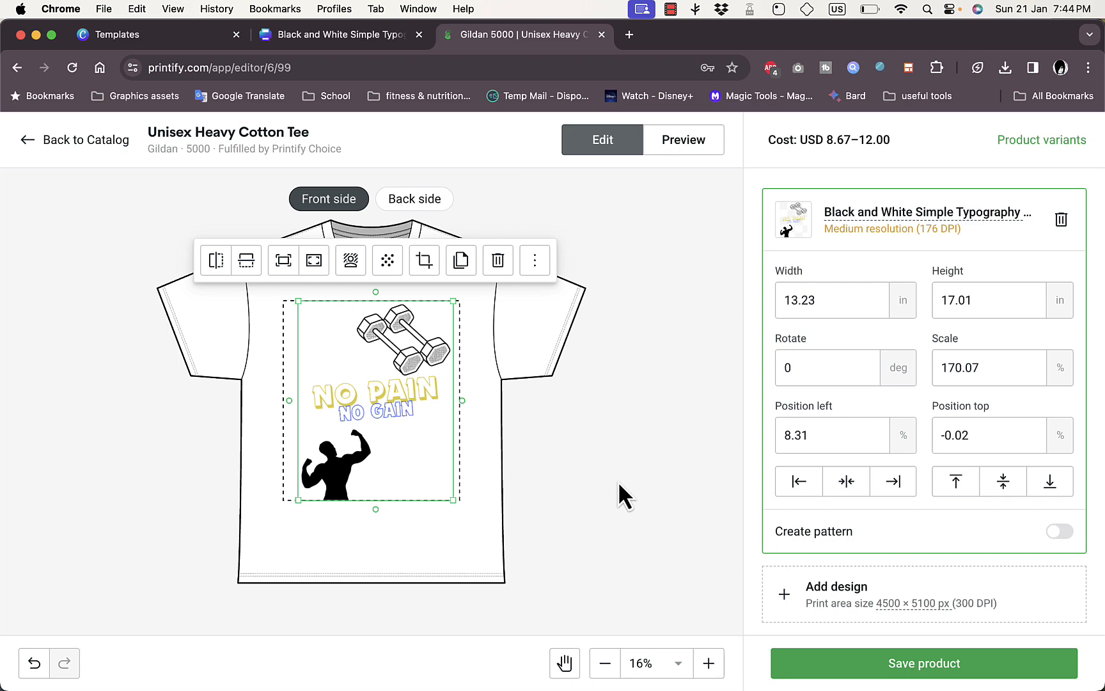
left_click(925, 672)
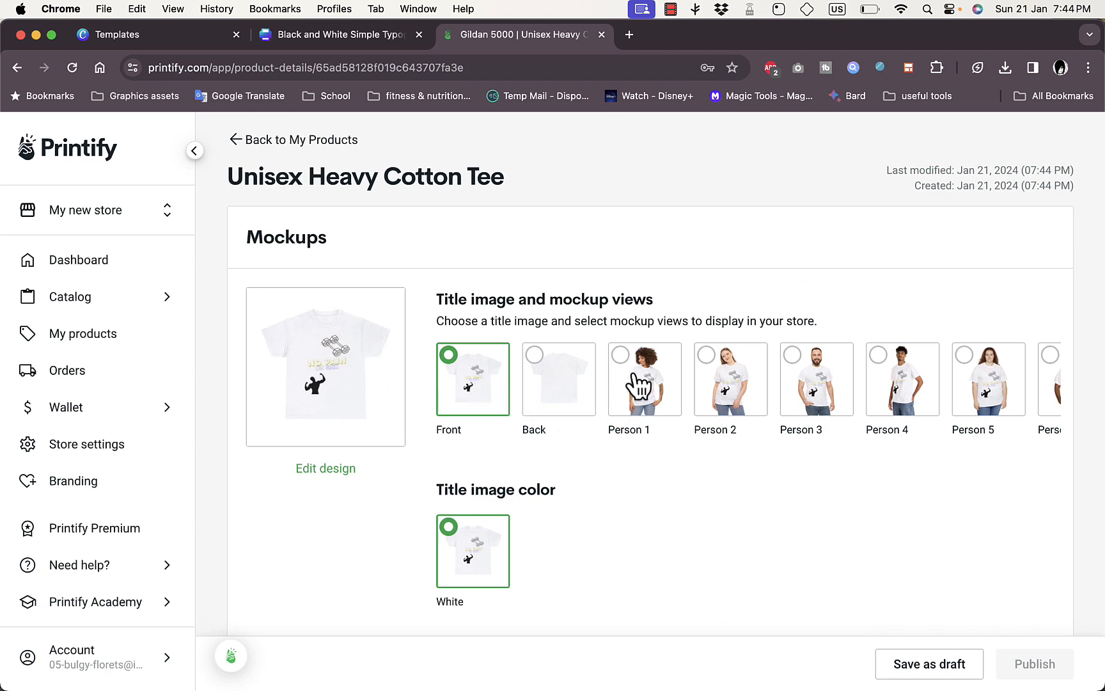
Step: Try the Person 1 and Person 2 mockups, and choose Person 3 as the product's title image
left_click(642, 391)
left_click(714, 390)
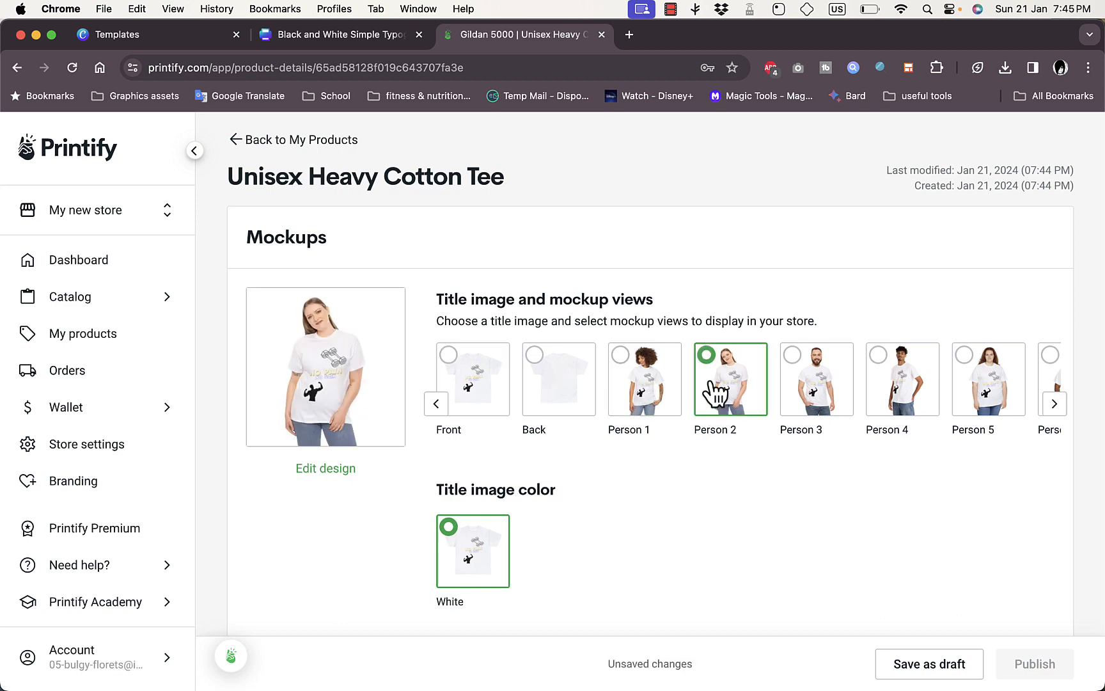
left_click(815, 390)
Step: Look through the tee's title and description, the pricing and shipping costs per size, and the publishing settings
scroll(614, 463, "down", 10)
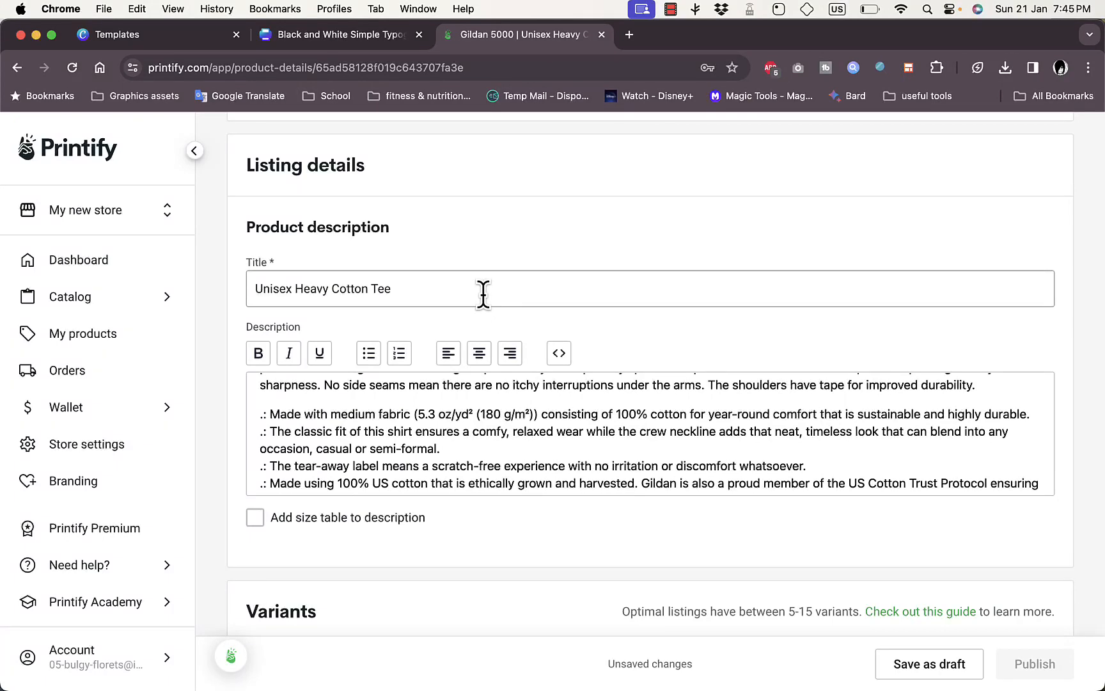
scroll(501, 429, "down", 5)
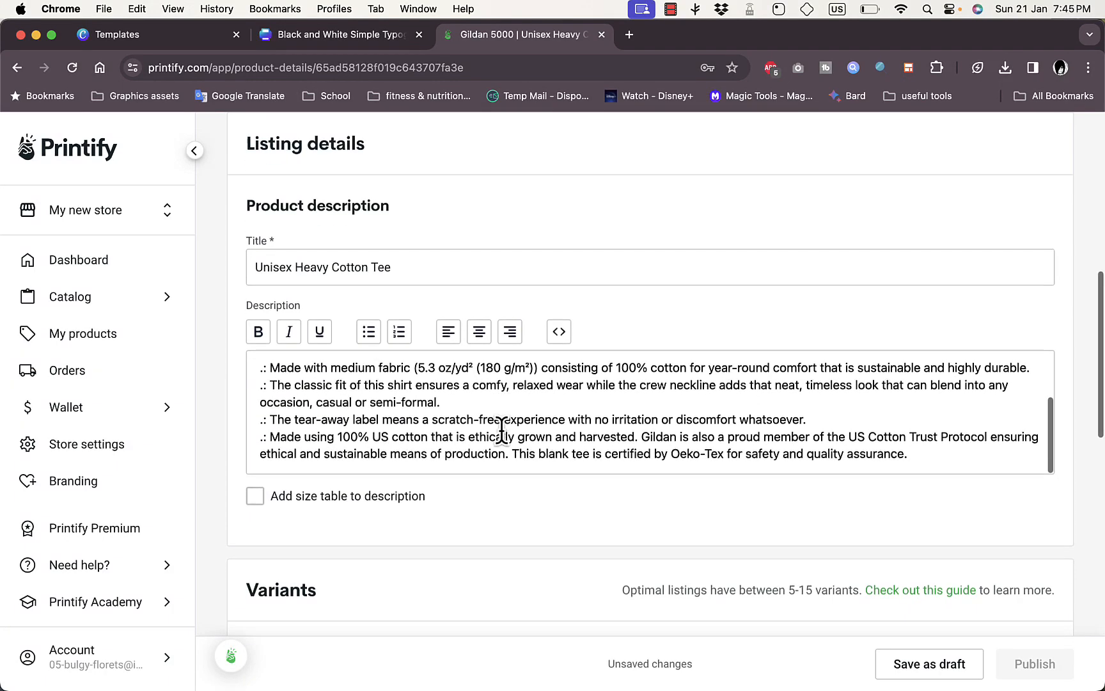
scroll(549, 483, "down", 10)
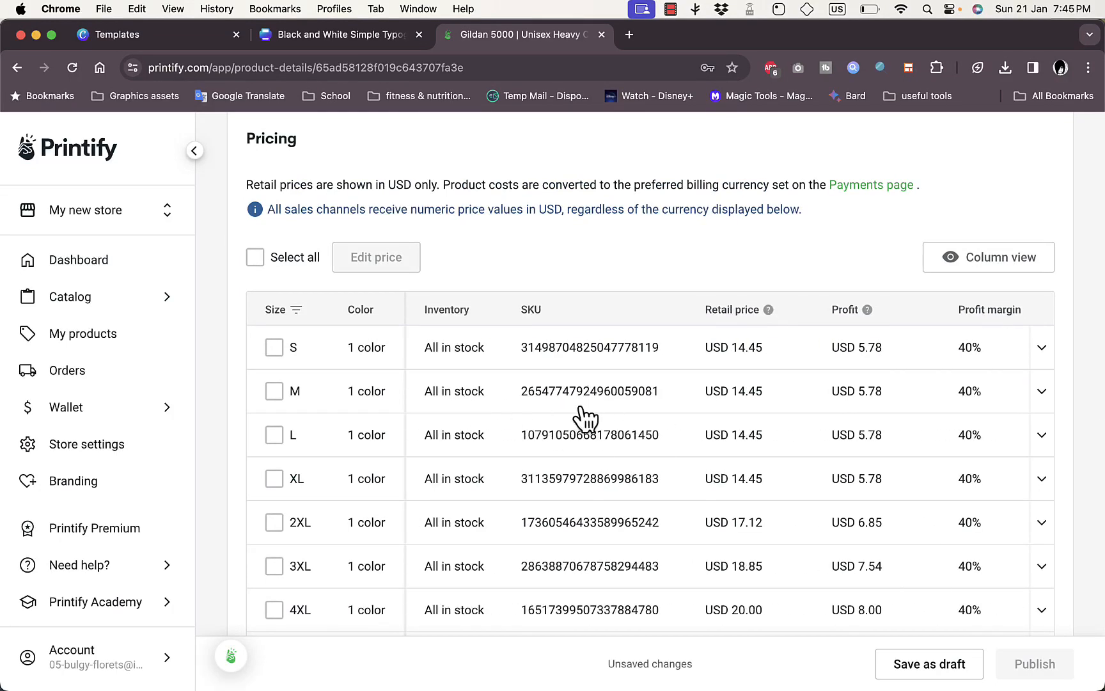
scroll(692, 435, "right", 10)
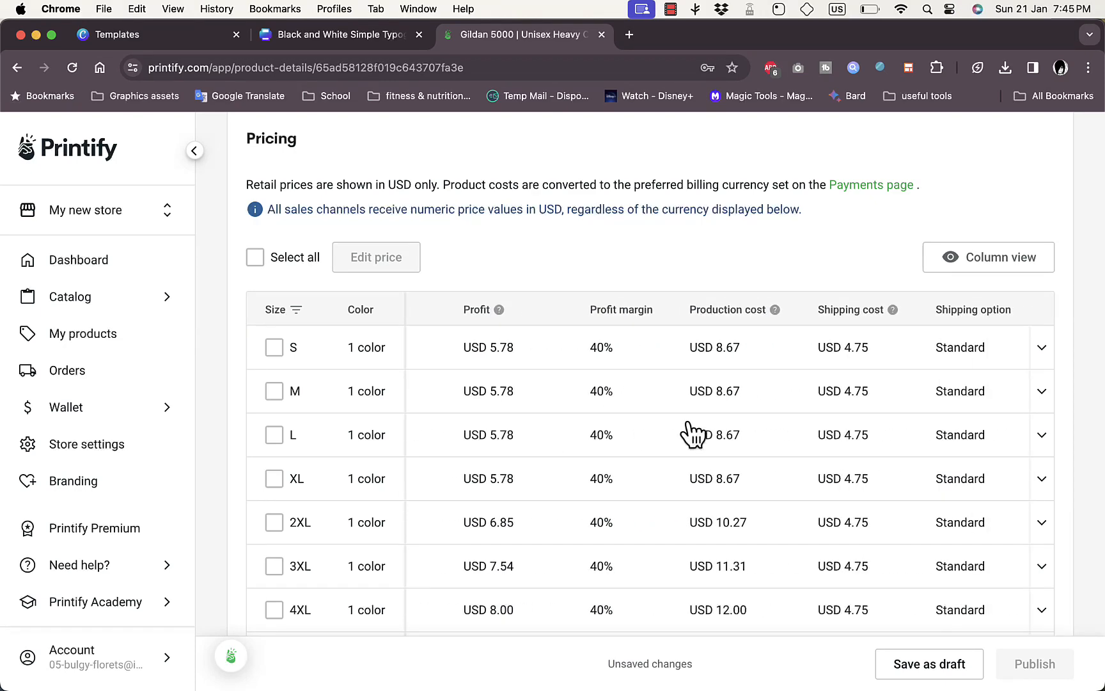
scroll(691, 435, "down", 5)
scroll(687, 428, "up", 4)
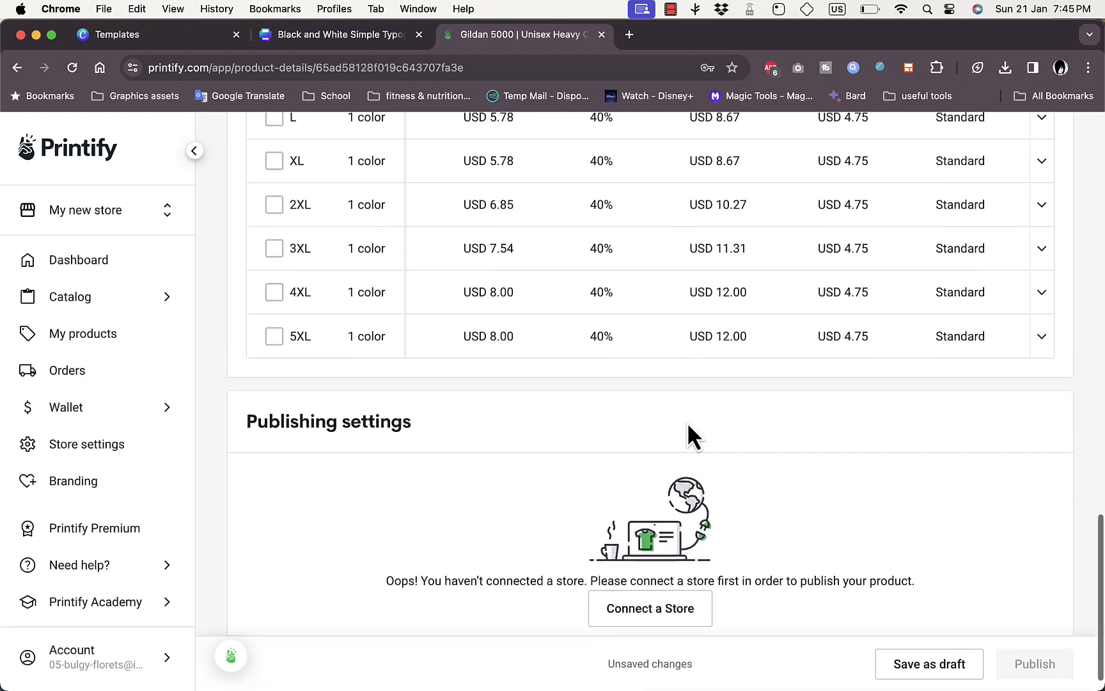
scroll(687, 429, "down", 4)
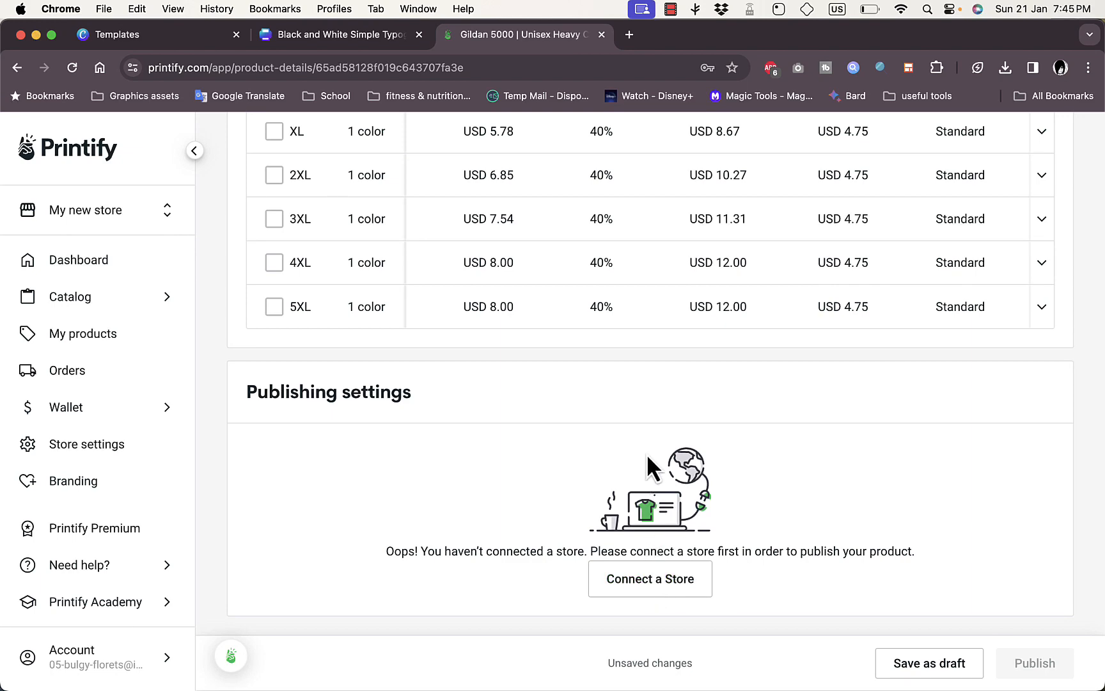
scroll(647, 453, "up", 10)
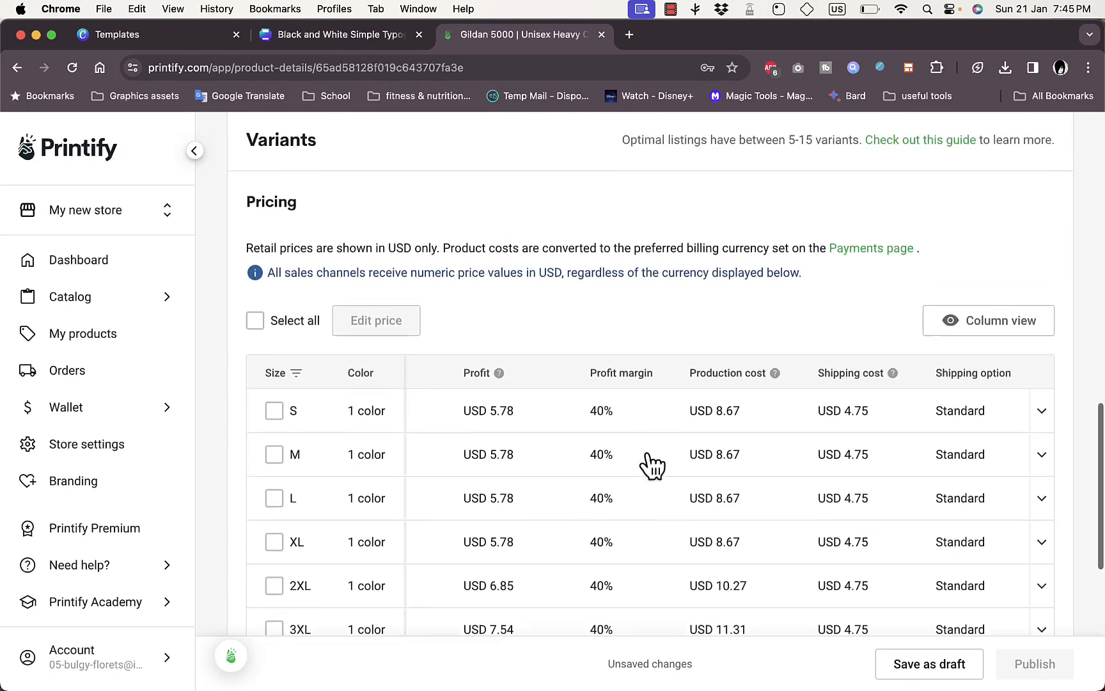
scroll(648, 458, "up", 5)
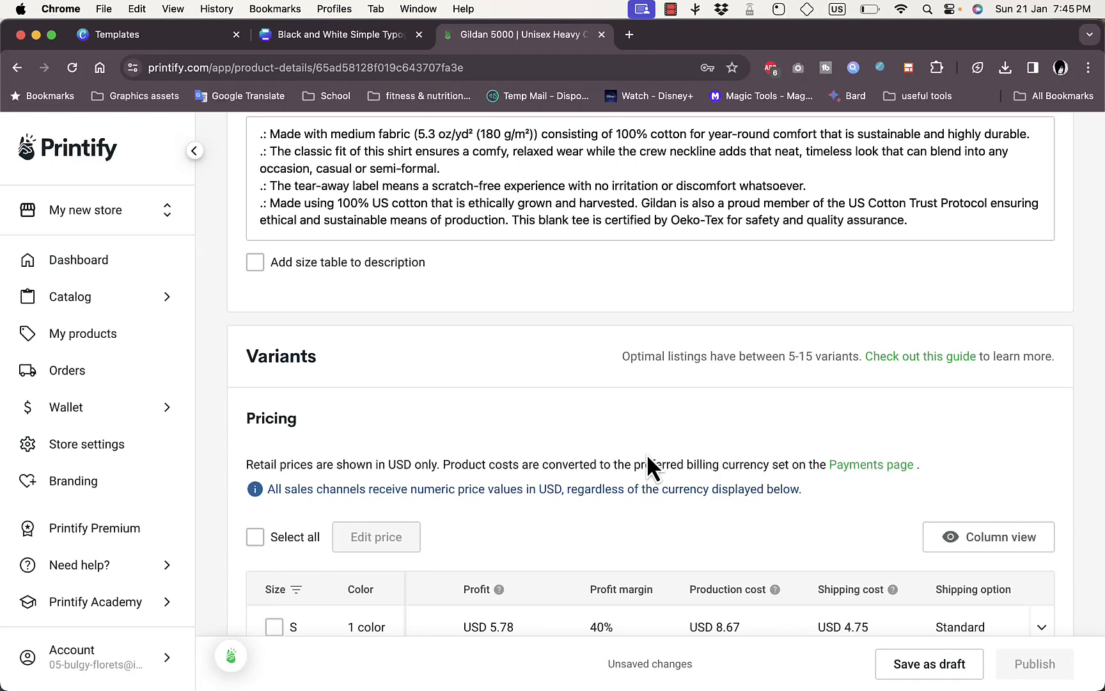
scroll(647, 454, "up", 6)
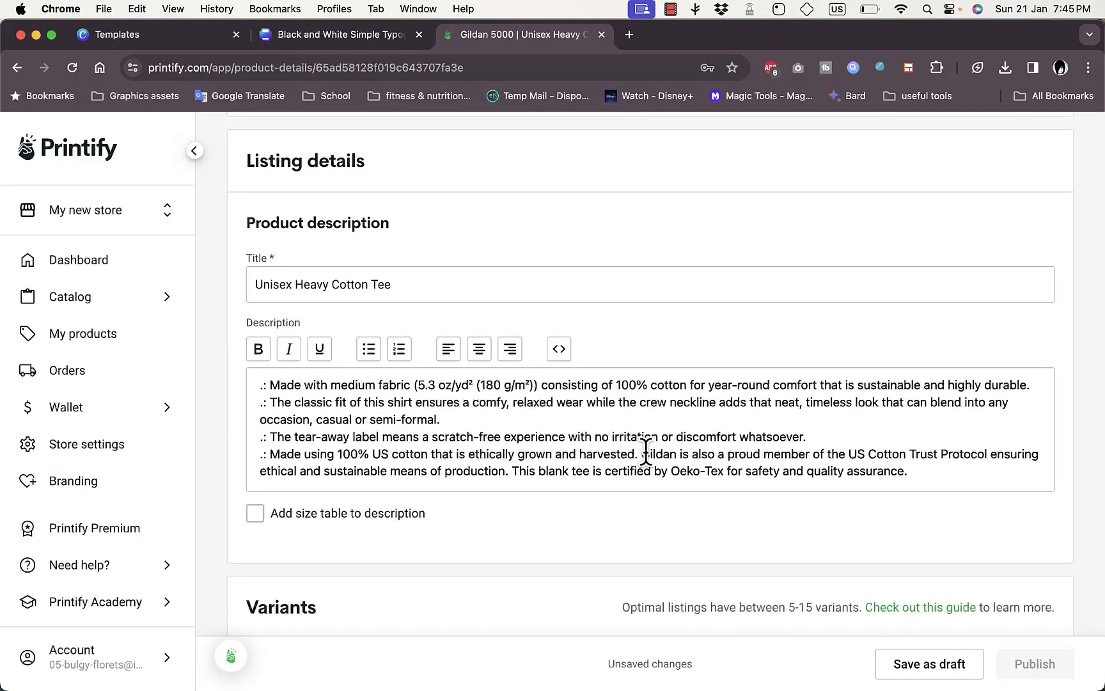
scroll(646, 453, "up", 3)
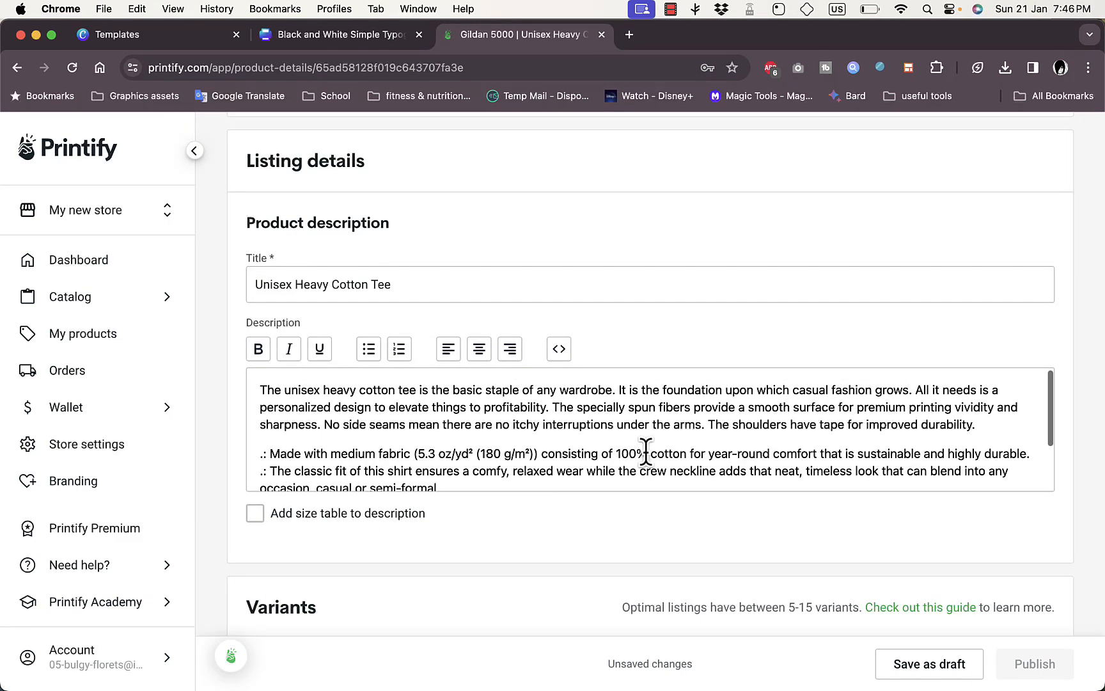
scroll(658, 333, "up", 10)
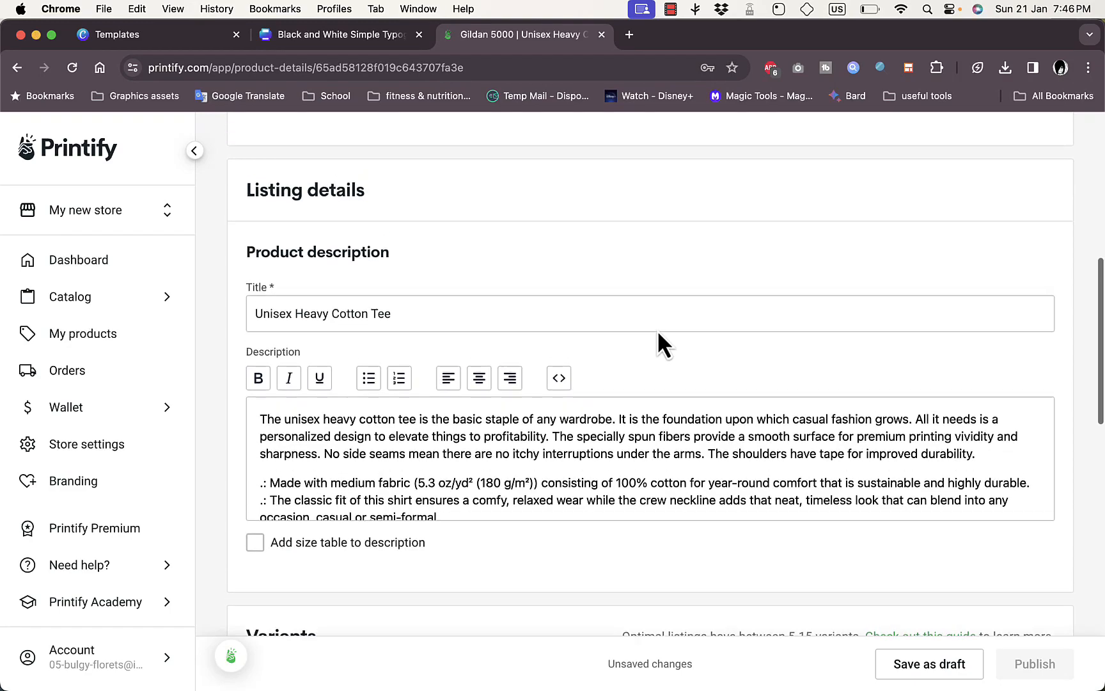